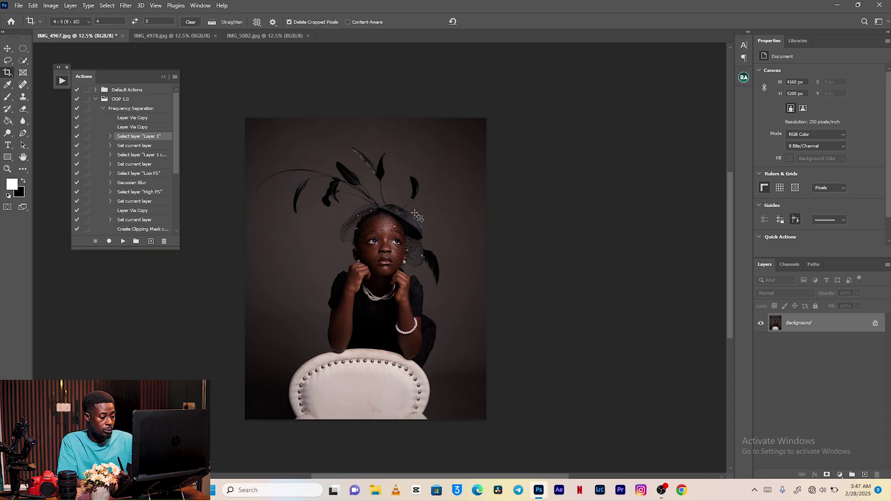
Open the Camera Raw filter on the portrait.
{"action": "key", "text": "ctrl"}
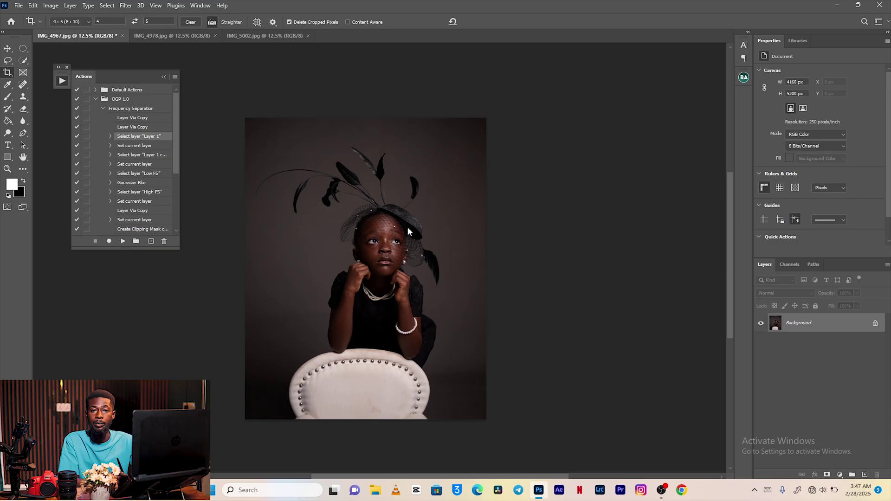
{"action": "key", "text": "ctrl+shift+a"}
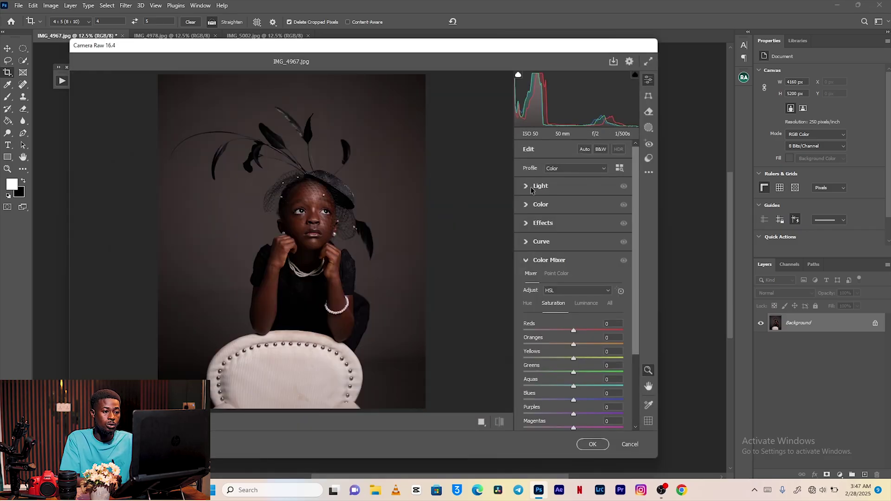
{"action": "scroll", "coordinate": [632, 279], "scroll_direction": "down", "scroll_amount": 3}
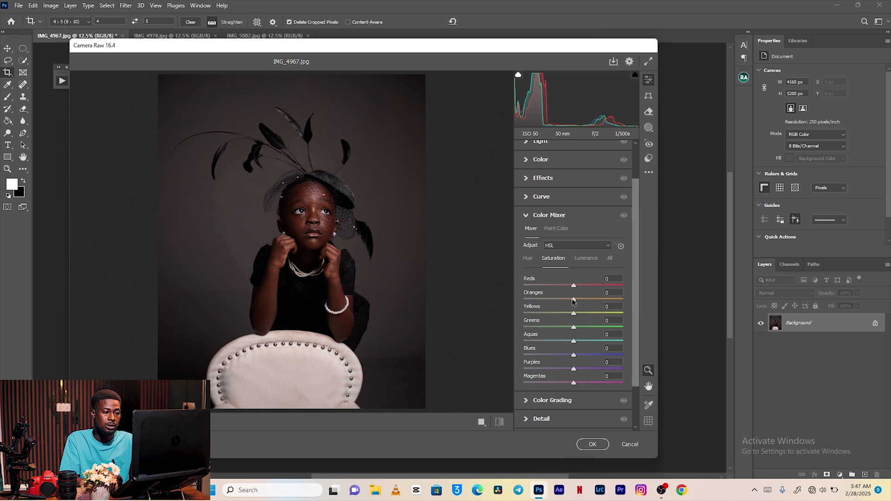
In Color Mixer saturation, set Oranges to +5 and Reds to +2.
{"action": "left_click", "coordinate": [574, 300]}
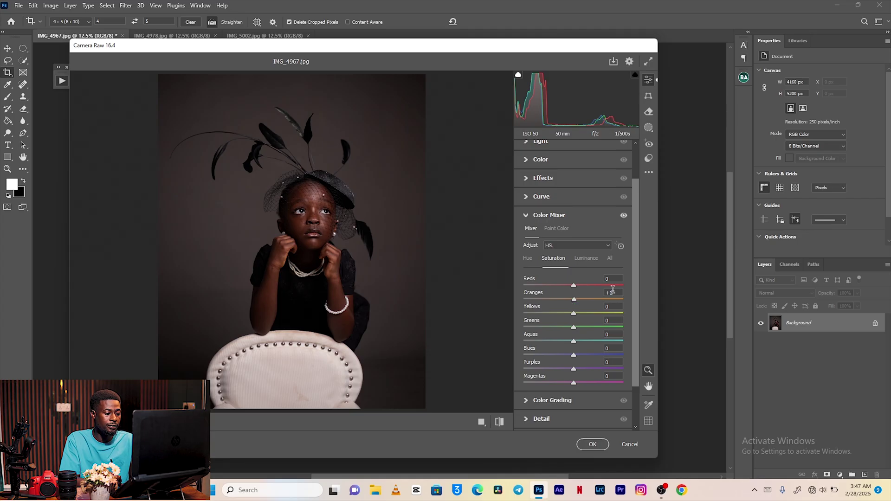
{"action": "left_click", "coordinate": [612, 292]}
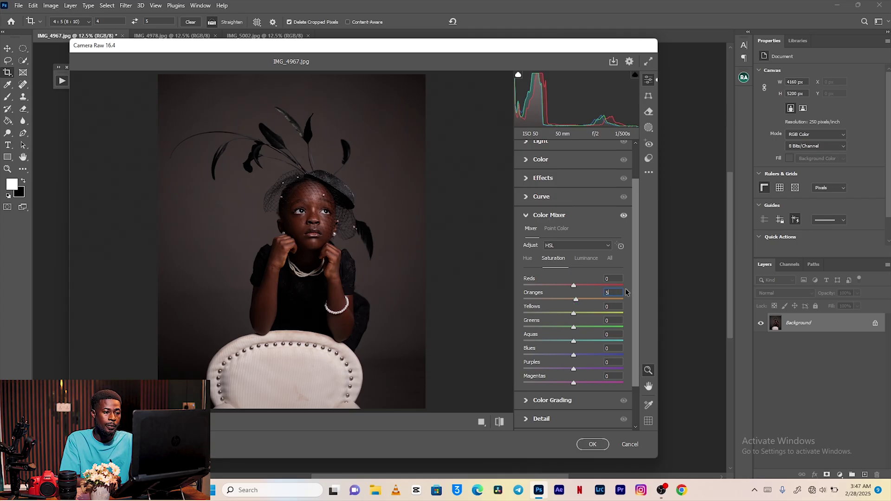
{"action": "type", "text": "5"}
{"action": "scroll", "coordinate": [636, 266], "scroll_direction": "down", "scroll_amount": 1}
{"action": "key", "text": "shift+Tab"}
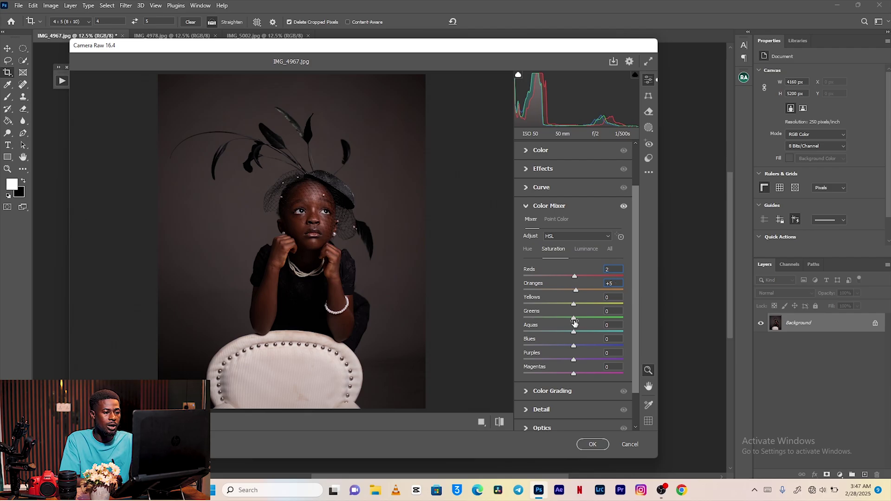
{"action": "type", "text": "2"}
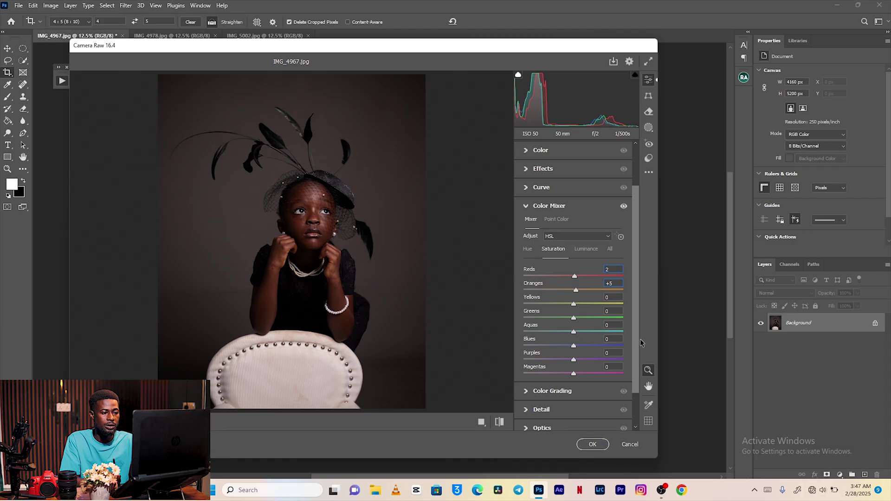
{"action": "scroll", "coordinate": [643, 344], "scroll_direction": "down", "scroll_amount": 1}
{"action": "scroll", "coordinate": [643, 321], "scroll_direction": "up", "scroll_amount": 2}
{"action": "scroll", "coordinate": [641, 288], "scroll_direction": "up", "scroll_amount": 2}
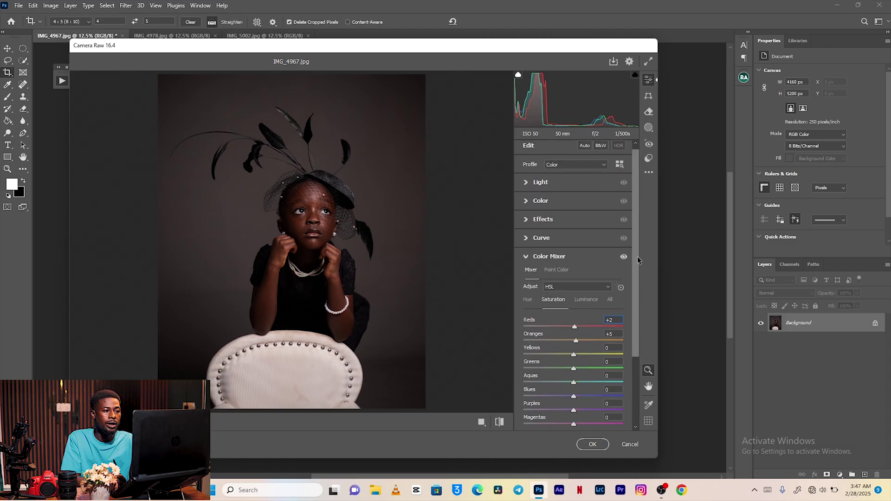
Set Contrast to +10 and Whites and Blacks to -7 in Light, then apply the Camera Raw grade.
{"action": "left_click", "coordinate": [527, 184]}
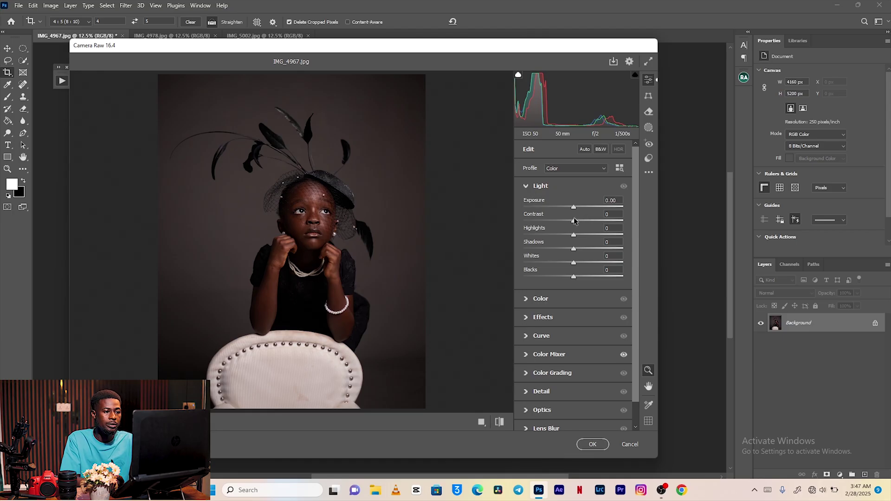
{"action": "left_click", "coordinate": [610, 214]}
{"action": "type", "text": "1"}
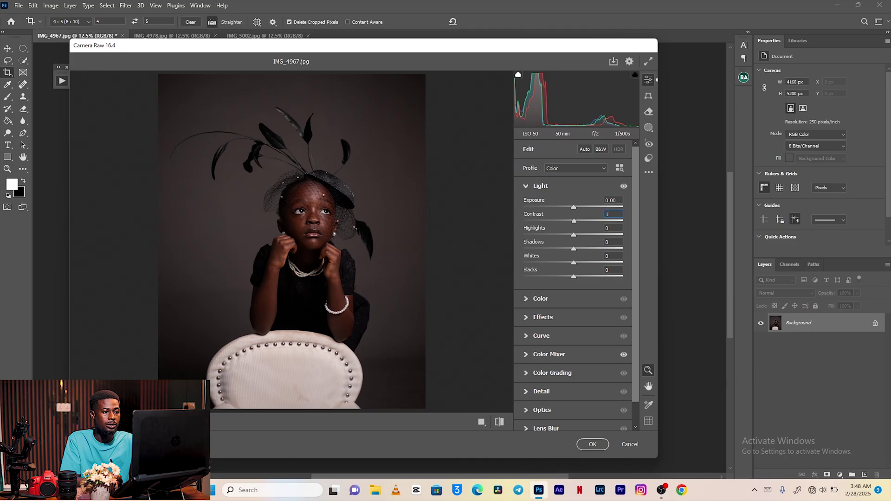
{"action": "type", "text": "0"}
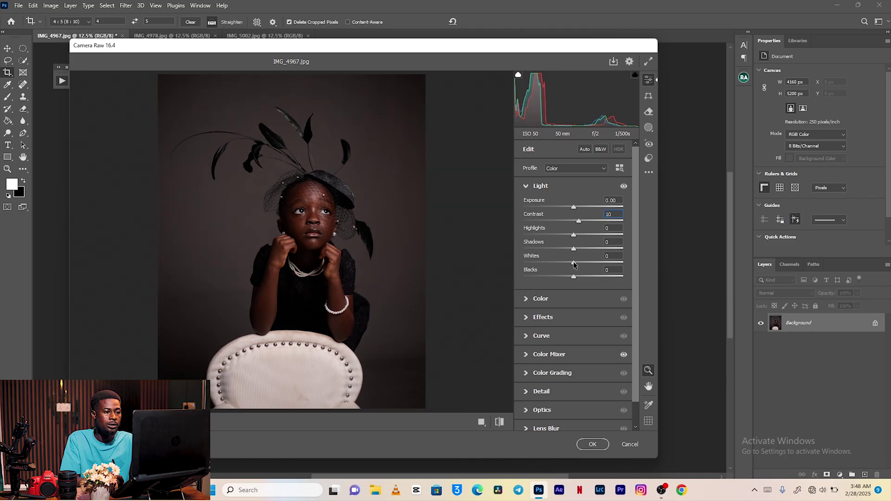
{"action": "left_click_drag", "start_coordinate": [574, 264], "coordinate": [571, 264]}
{"action": "left_click_drag", "start_coordinate": [574, 277], "coordinate": [571, 277]}
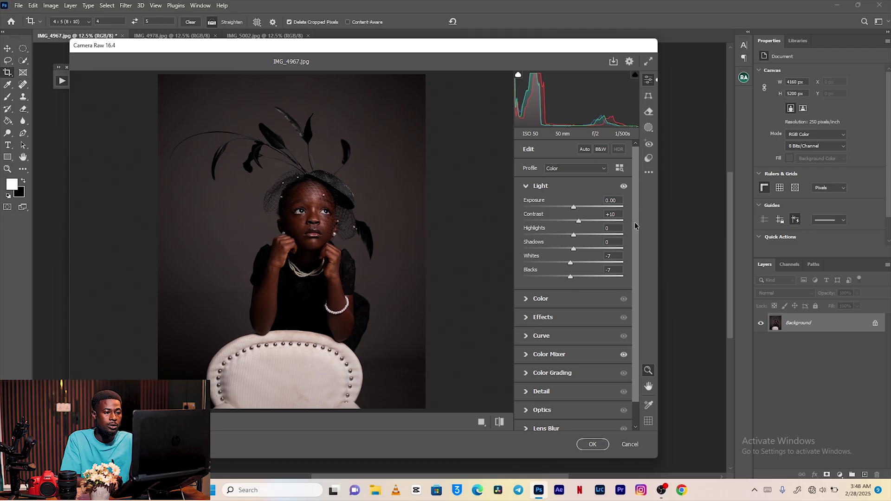
{"action": "scroll", "coordinate": [636, 226], "scroll_direction": "down", "scroll_amount": 2}
{"action": "scroll", "coordinate": [635, 255], "scroll_direction": "up", "scroll_amount": 2}
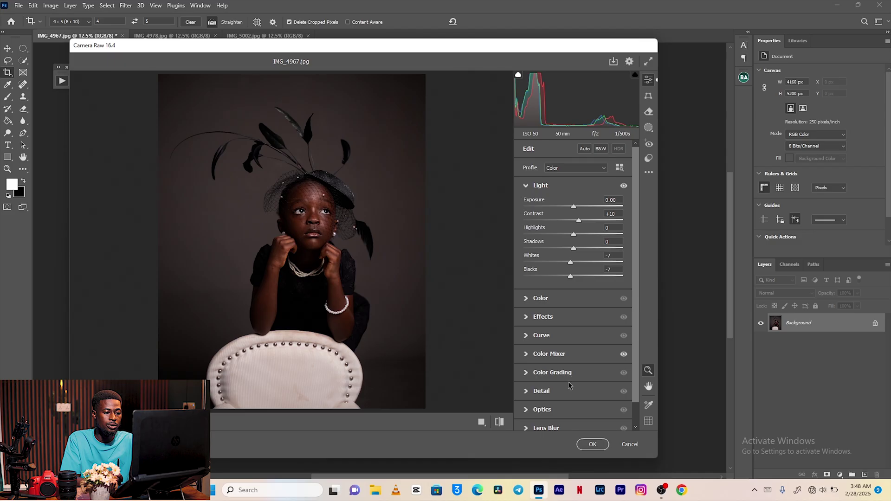
{"action": "left_click", "coordinate": [593, 445]}
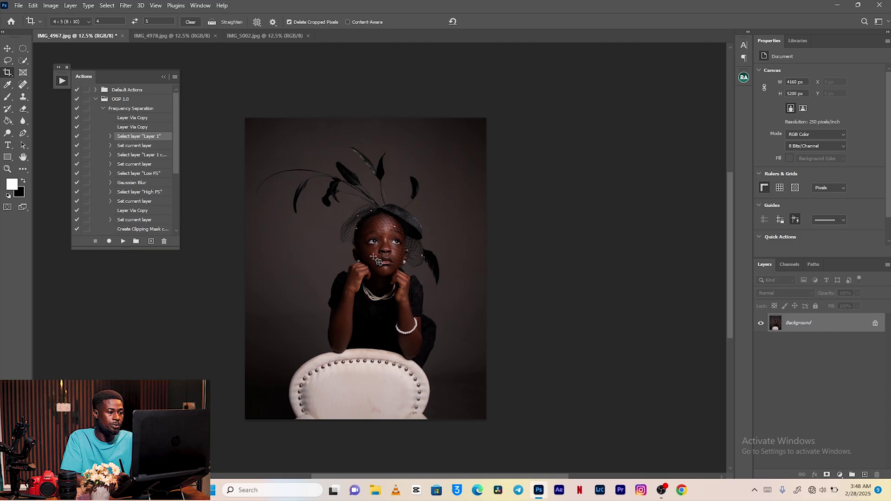
Crop the portrait with the 4 : 5 (8 : 10) ratio preset and commit the crop.
{"action": "left_click", "coordinate": [401, 262]}
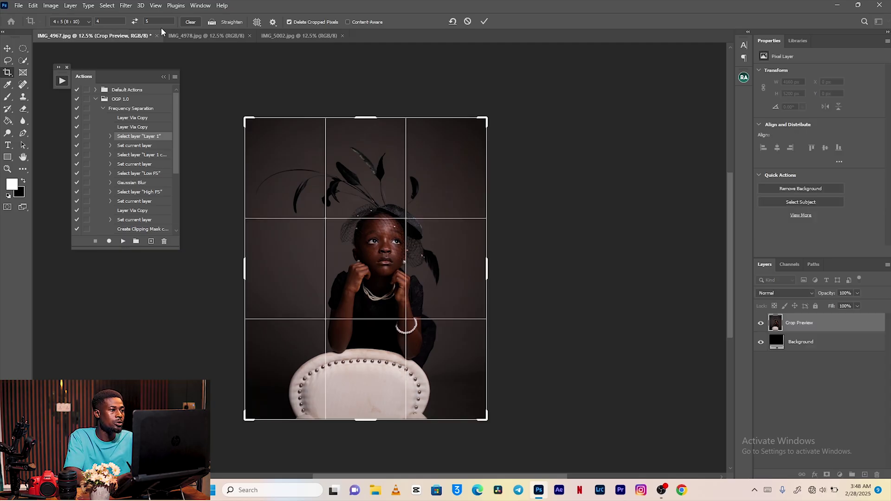
{"action": "left_click", "coordinate": [74, 22]}
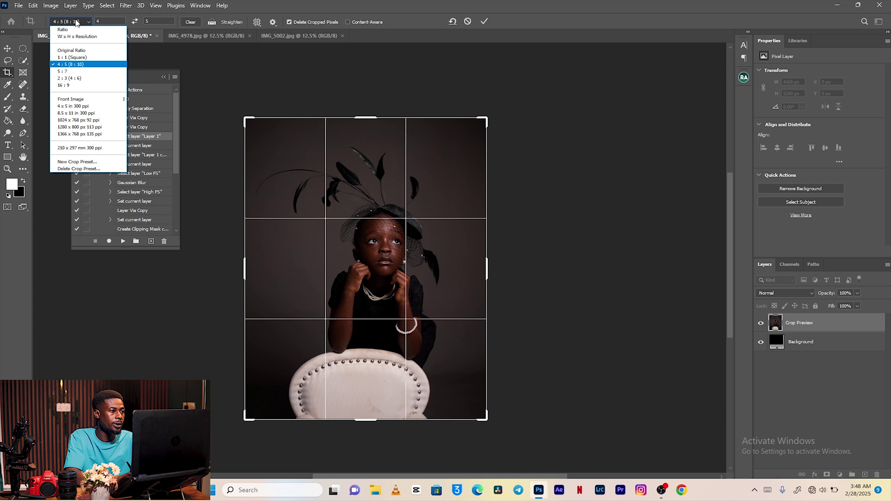
{"action": "left_click", "coordinate": [81, 64]}
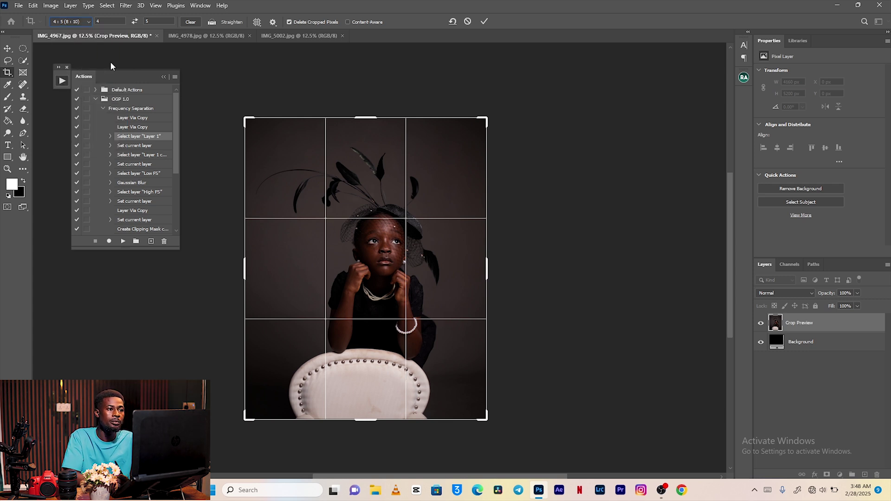
{"action": "left_click", "coordinate": [484, 21]}
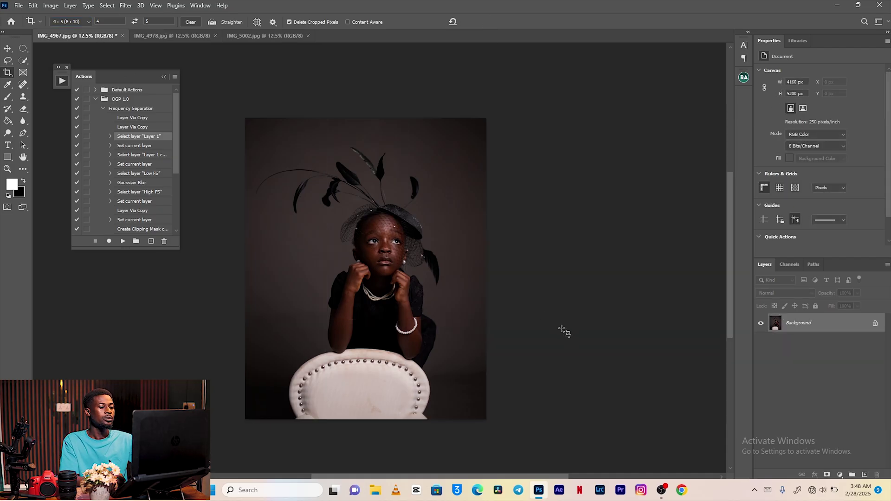
Zoom in three steps to 66.7% and pan around the girl's face and veil.
{"action": "key", "text": "ctrl+plus"}
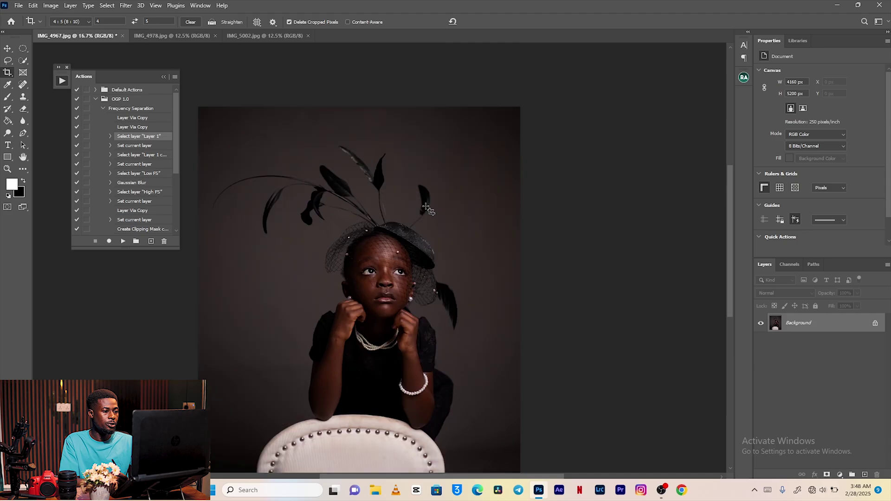
{"action": "key", "text": "ctrl+plus"}
{"action": "key", "text": "ctrl+plus"}
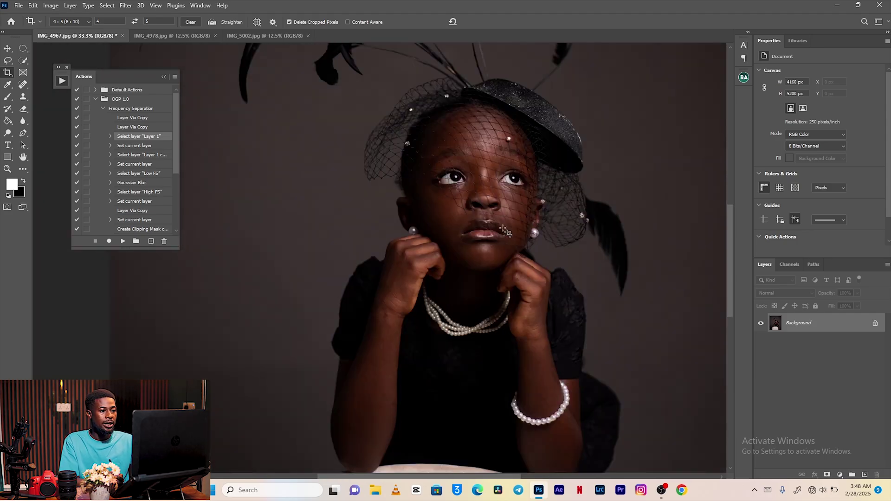
{"action": "key", "text": "ctrl+plus"}
{"action": "key", "text": "ctrl+plus"}
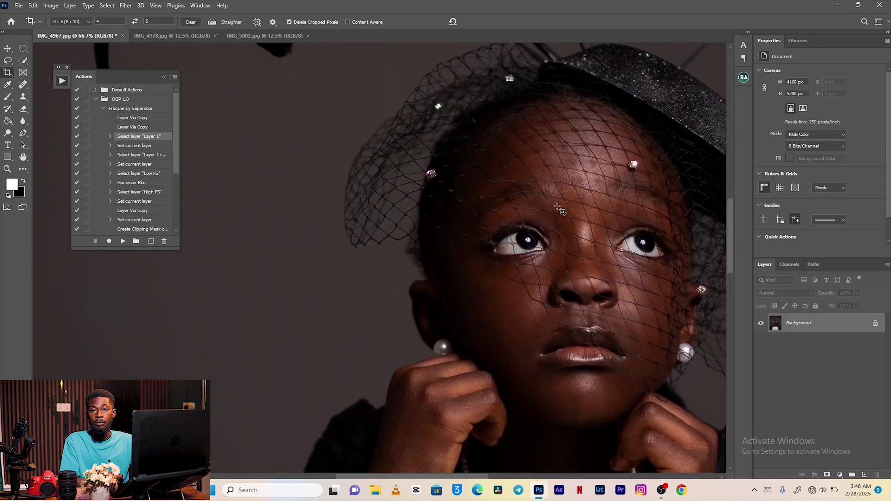
{"action": "scroll", "coordinate": [559, 209], "scroll_direction": "right", "scroll_amount": 3}
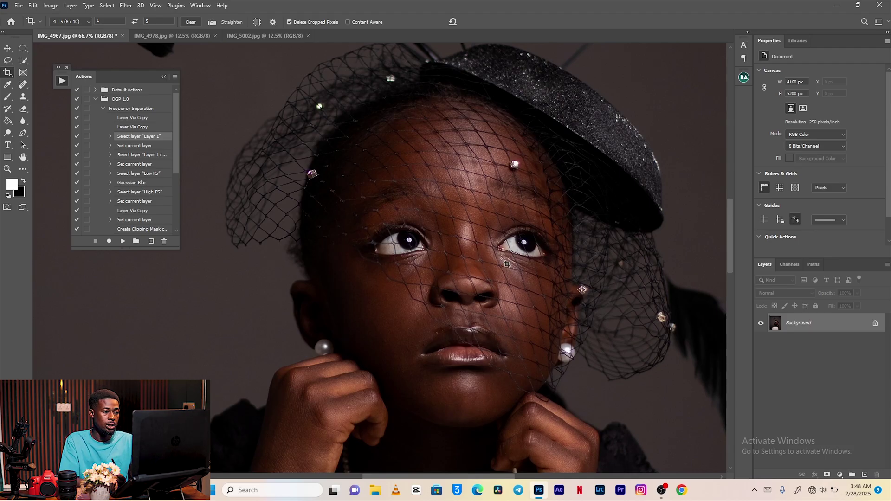
{"action": "scroll", "coordinate": [508, 263], "scroll_direction": "down", "scroll_amount": 3}
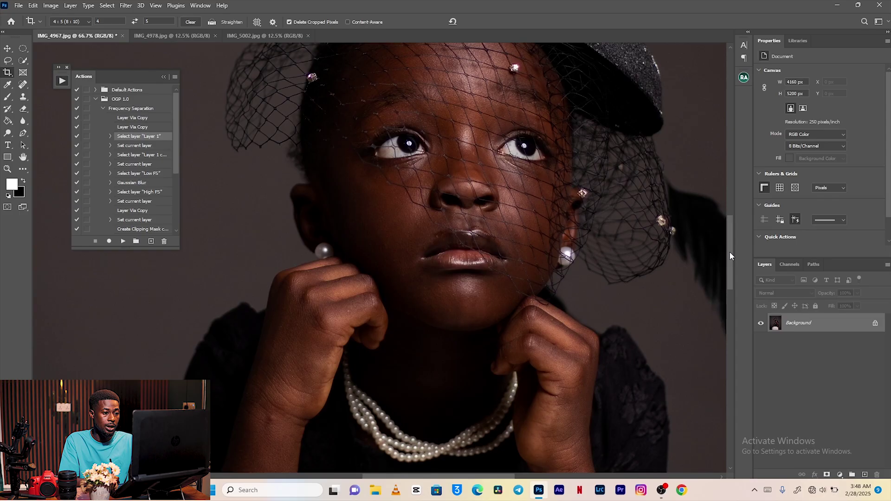
{"action": "left_click_drag", "start_coordinate": [729, 255], "coordinate": [728, 305]}
{"action": "scroll", "coordinate": [729, 304], "scroll_direction": "down", "scroll_amount": 2}
{"action": "scroll", "coordinate": [537, 186], "scroll_direction": "up", "scroll_amount": 10}
{"action": "scroll", "coordinate": [537, 143], "scroll_direction": "down", "scroll_amount": 3}
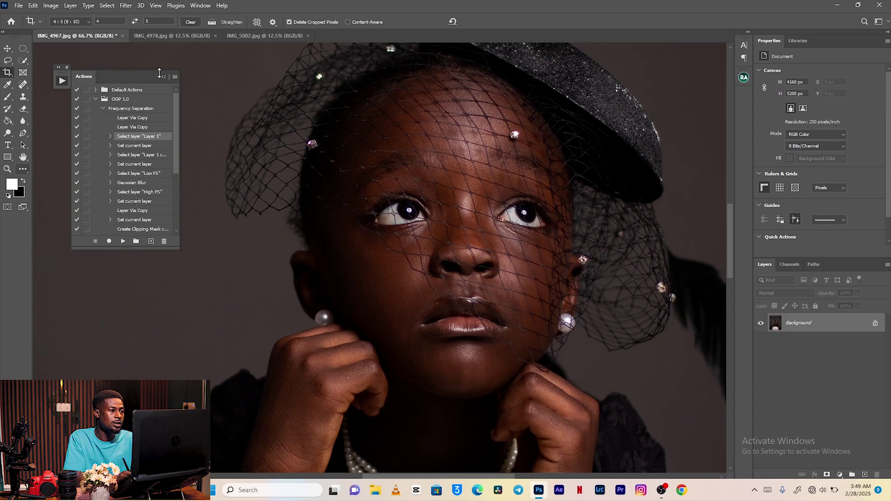
Run the Frequency Separation action from the Actions panel, stopping at the alert and replaying it.
{"action": "left_click", "coordinate": [200, 6]}
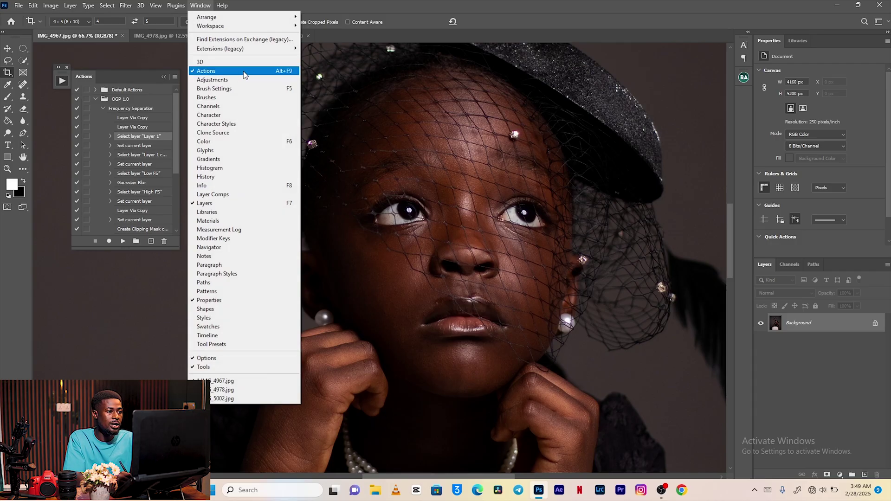
{"action": "left_click", "coordinate": [274, 74]}
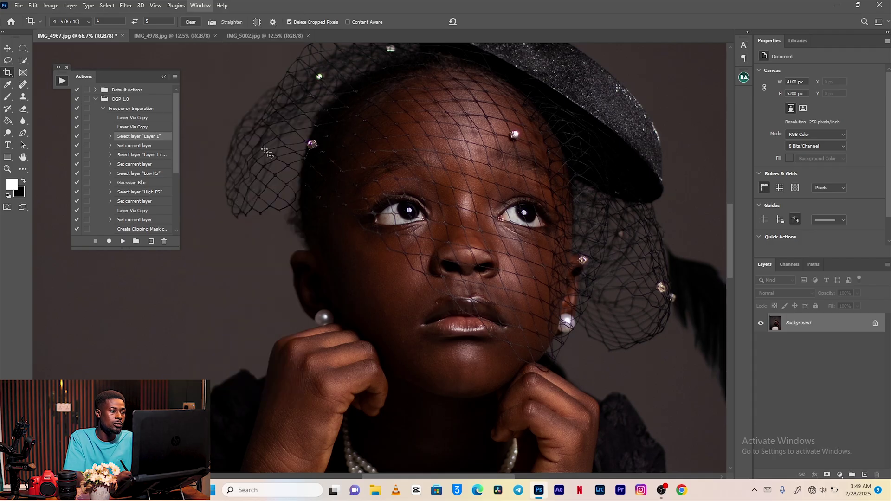
{"action": "left_click", "coordinate": [123, 244]}
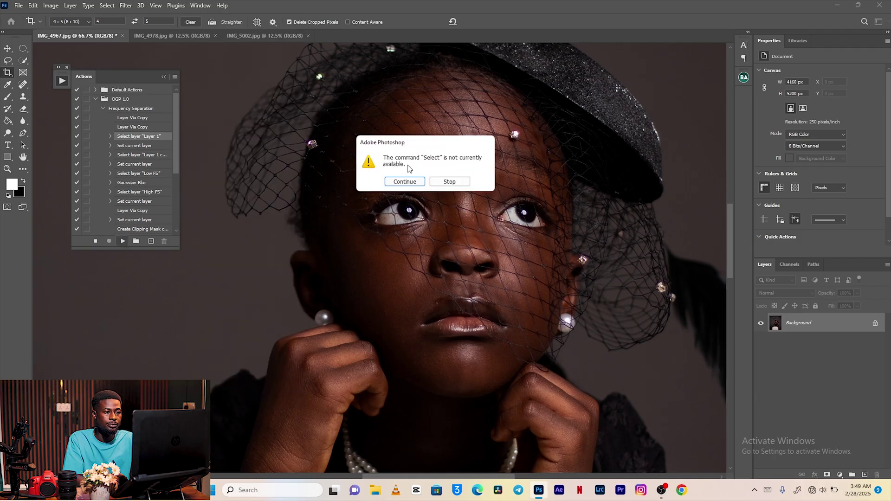
{"action": "left_click", "coordinate": [463, 183]}
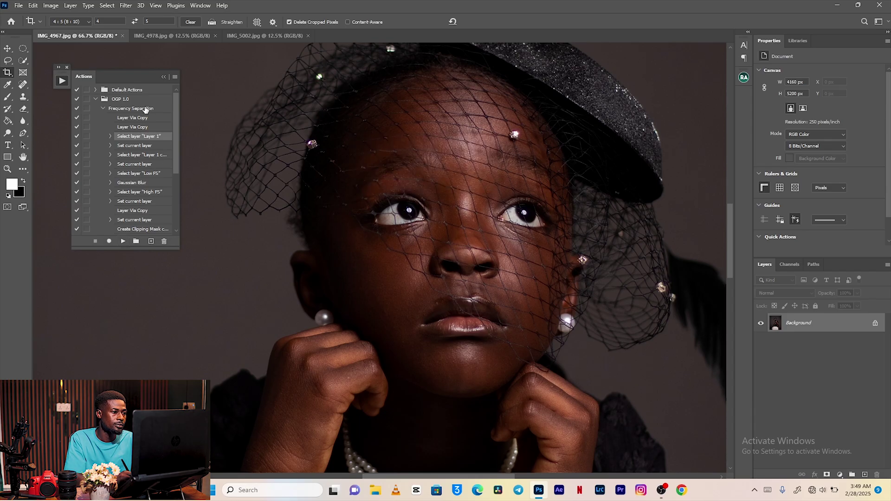
{"action": "left_click", "coordinate": [145, 110]}
{"action": "left_click", "coordinate": [123, 241]}
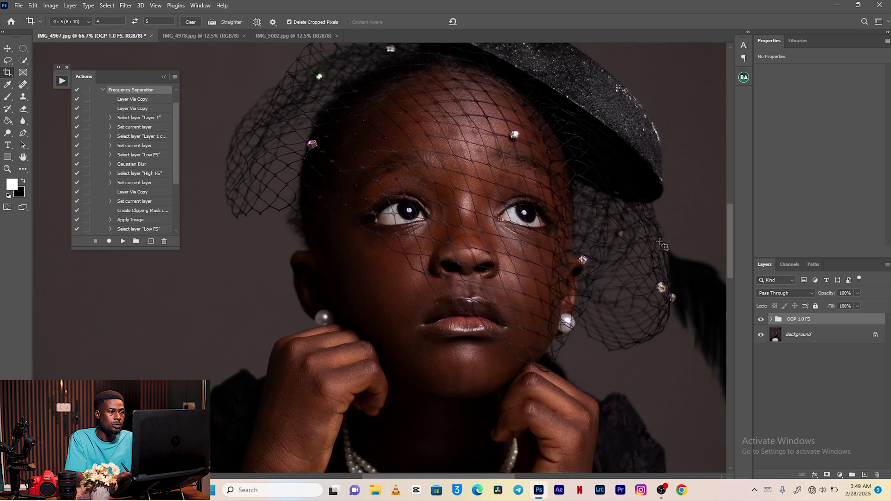
Expand the OGP 1.0 FS group, select Low FS copy, and hide the High FS layer.
{"action": "left_click", "coordinate": [163, 76]}
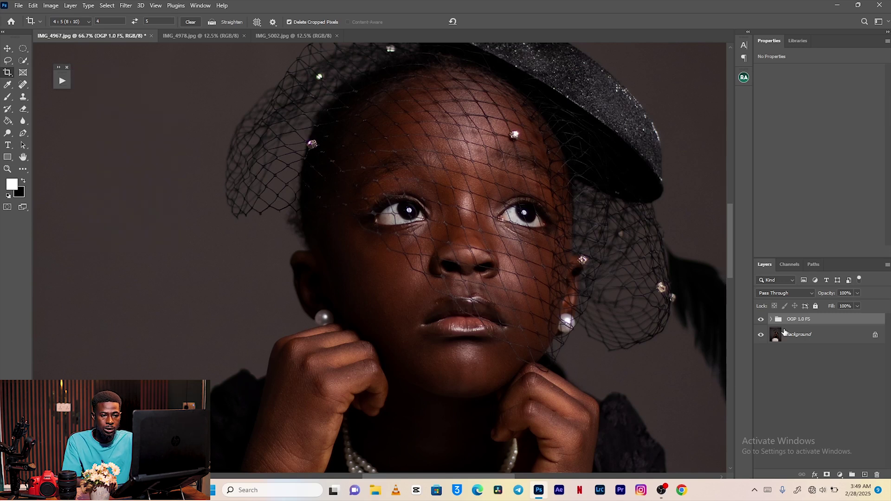
{"action": "left_click", "coordinate": [772, 320]}
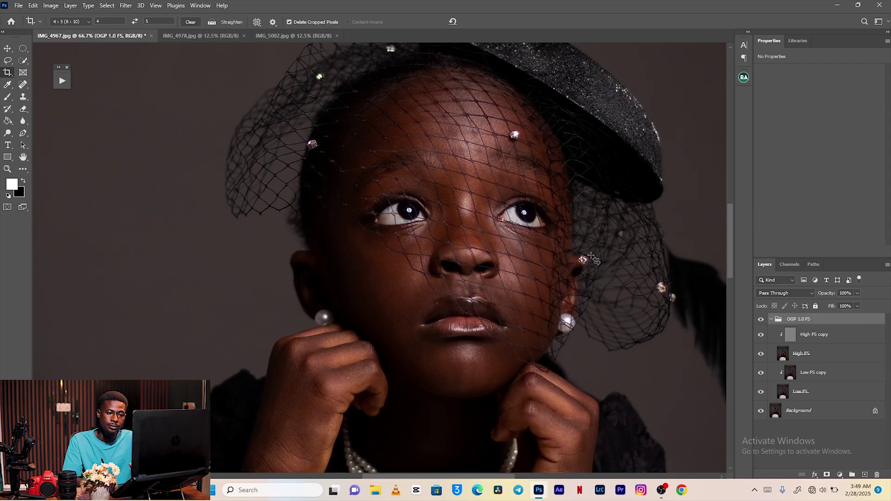
{"action": "left_click", "coordinate": [792, 375]}
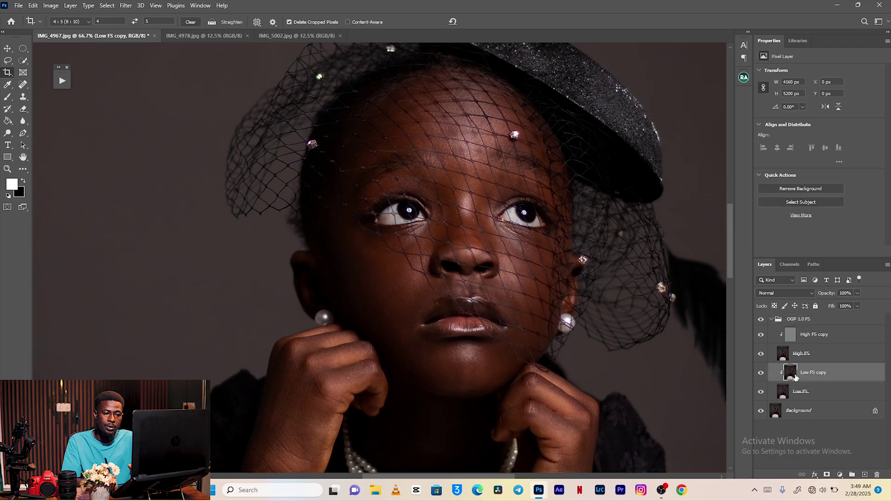
{"action": "left_click", "coordinate": [760, 356]}
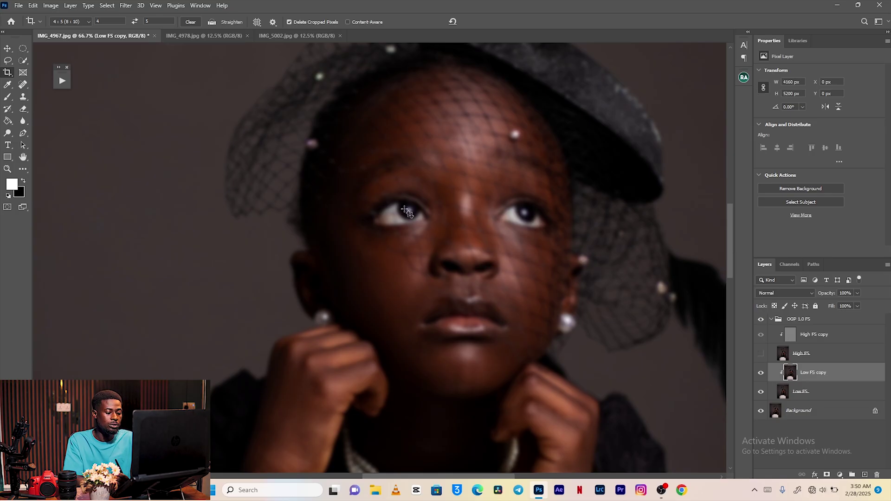
Try the brush-tool variants and zoom out to the whole figure, ending on the regular Brush.
{"action": "key", "text": "b"}
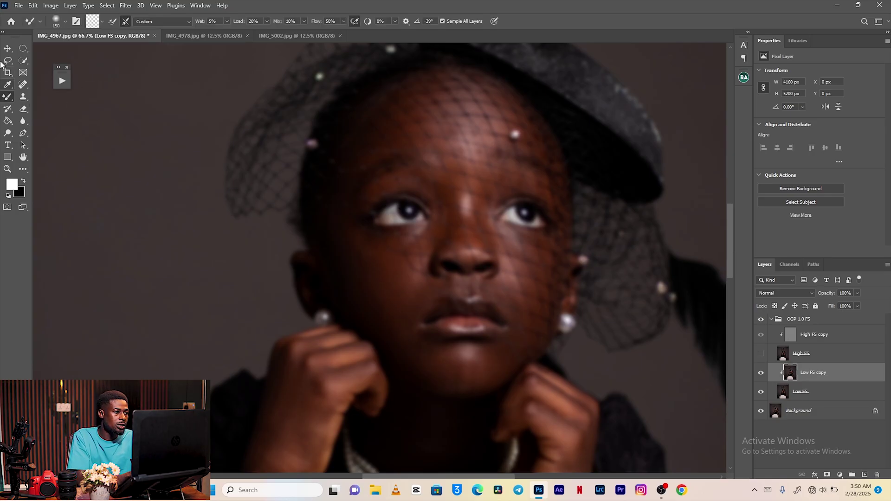
{"action": "right_click", "coordinate": [8, 99]}
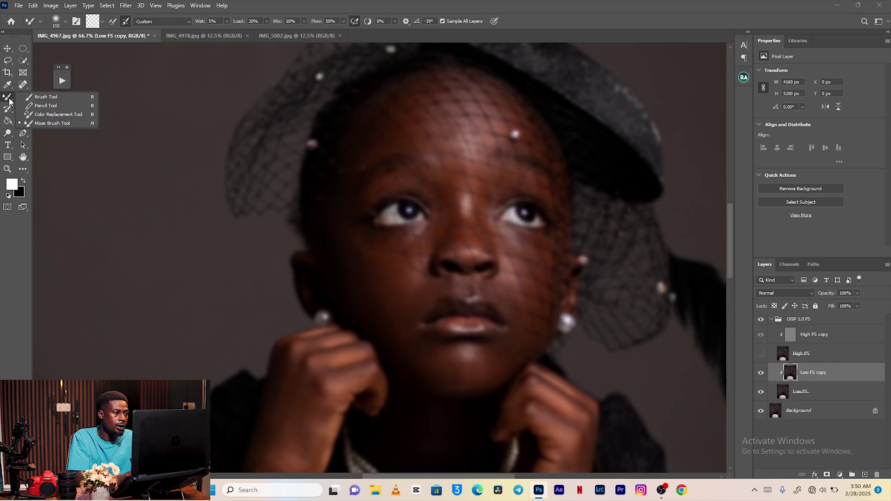
{"action": "left_click", "coordinate": [46, 96]}
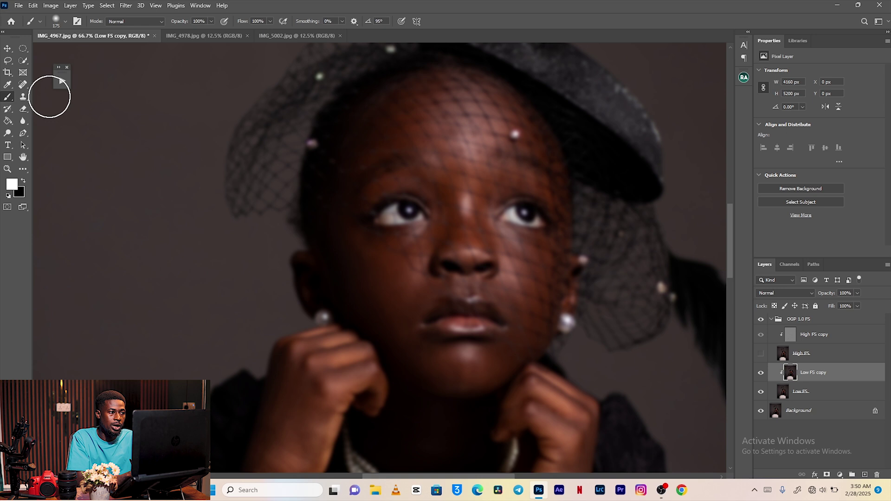
{"action": "right_click", "coordinate": [9, 100]}
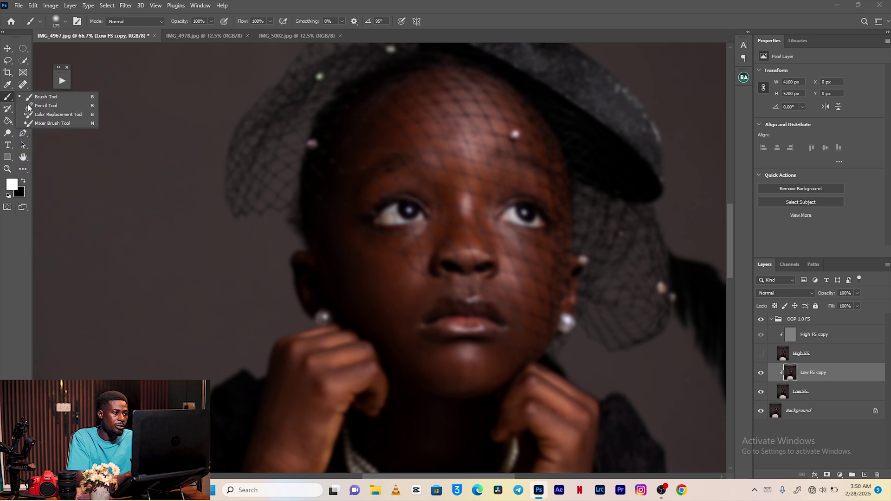
{"action": "left_click", "coordinate": [56, 123]}
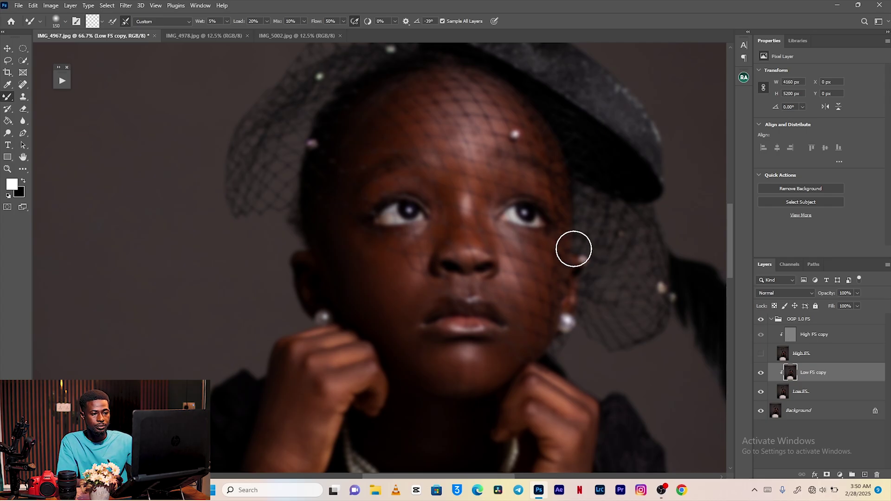
{"action": "key", "text": "ctrl+minus"}
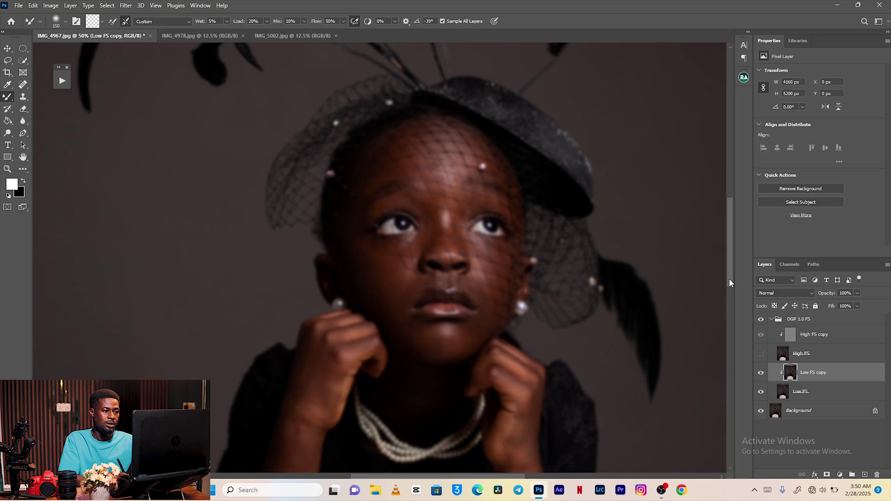
{"action": "key", "text": "ctrl+minus"}
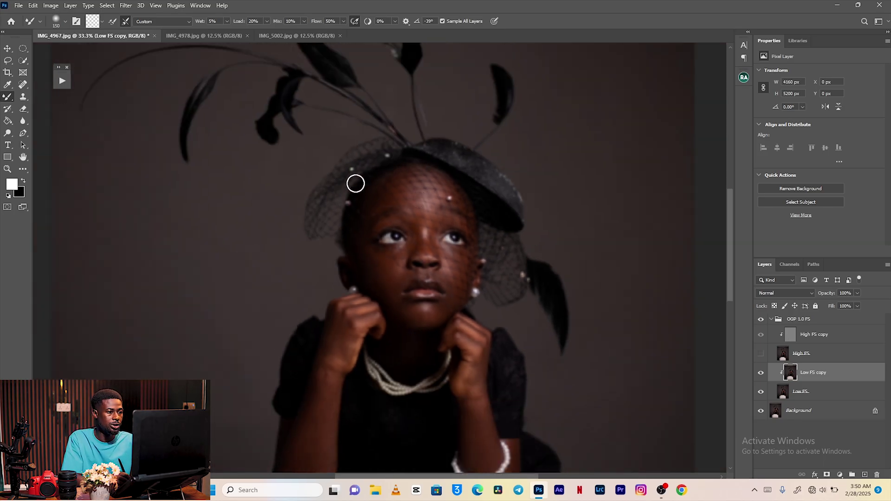
{"action": "key", "text": "shift+b"}
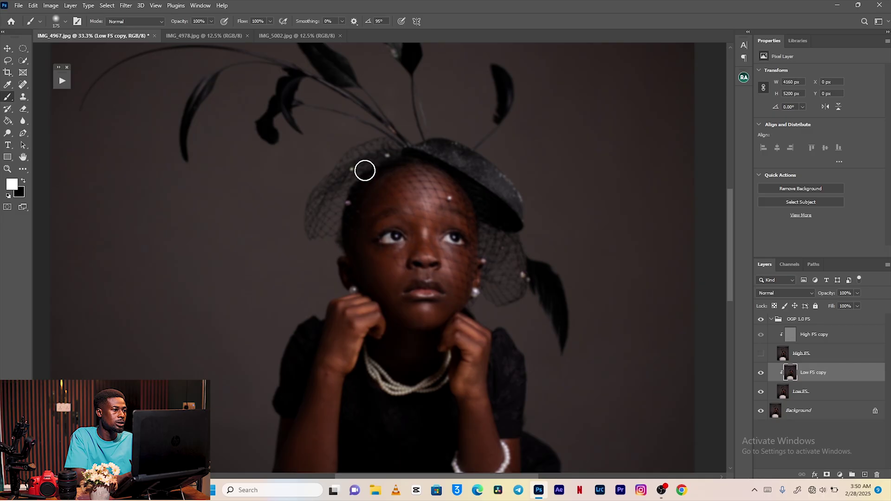
Pick bright green as foreground and paint green vertical strokes on the forehead with a smaller brush.
{"action": "left_click", "coordinate": [11, 184]}
{"action": "left_click", "coordinate": [618, 292]}
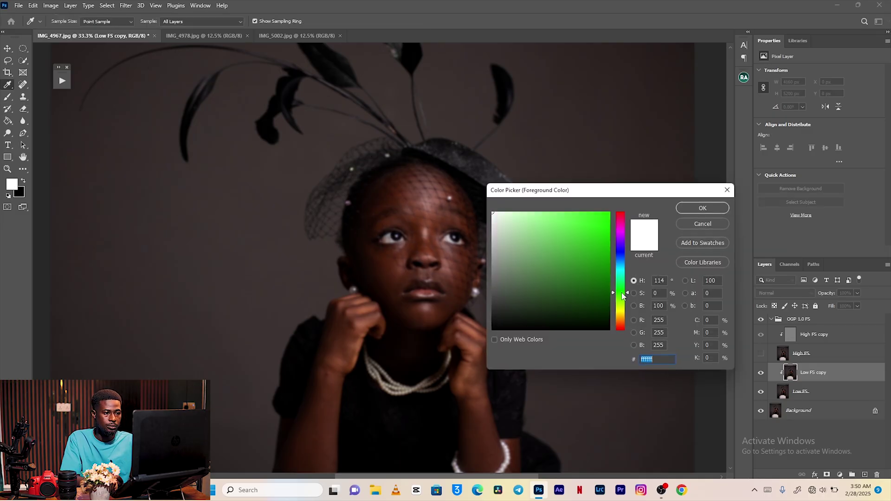
{"action": "left_click_drag", "start_coordinate": [599, 251], "coordinate": [606, 221]}
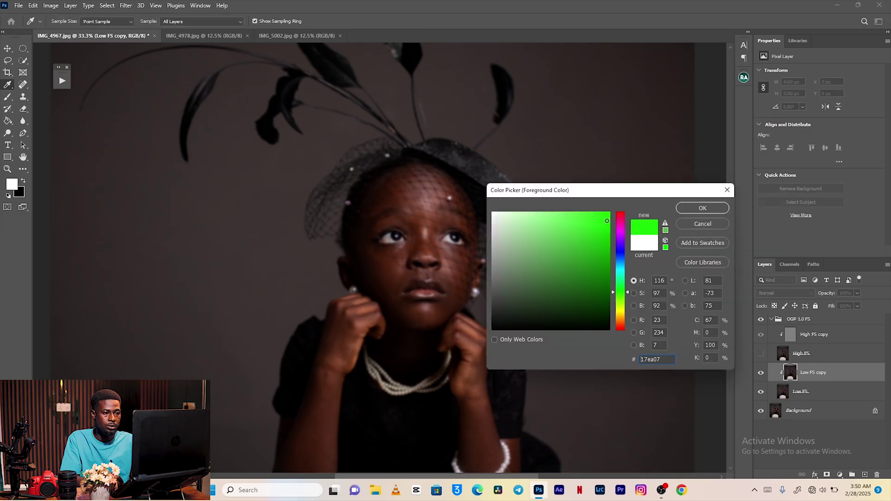
{"action": "left_click", "coordinate": [708, 208]}
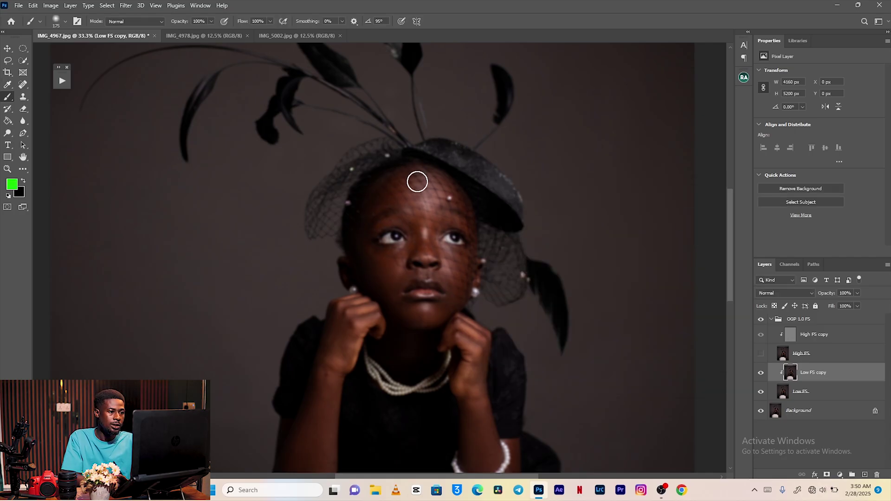
{"action": "mouse_move", "coordinate": [413, 176]}
{"action": "left_mouse_down"}
{"action": "mouse_move", "coordinate": [409, 200]}
{"action": "mouse_move", "coordinate": [423, 180]}
{"action": "left_mouse_up"}
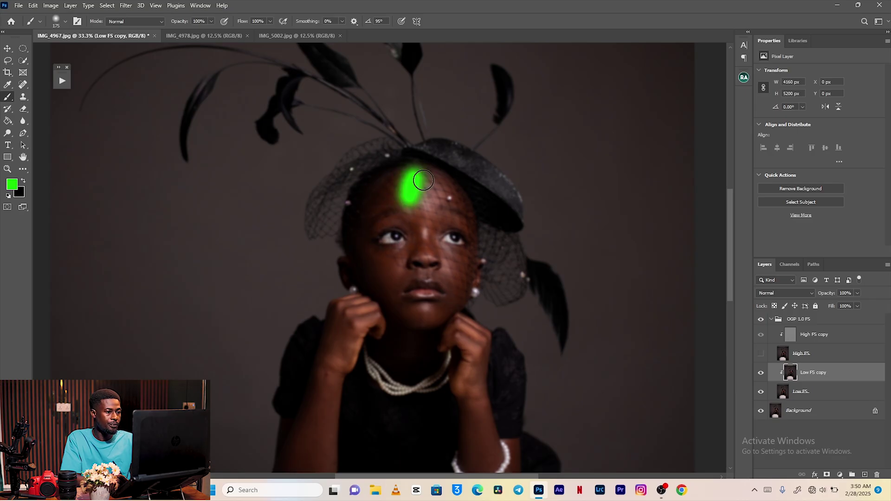
{"action": "key", "text": "ctrl+z"}
{"action": "key", "text": "bracketleft"}
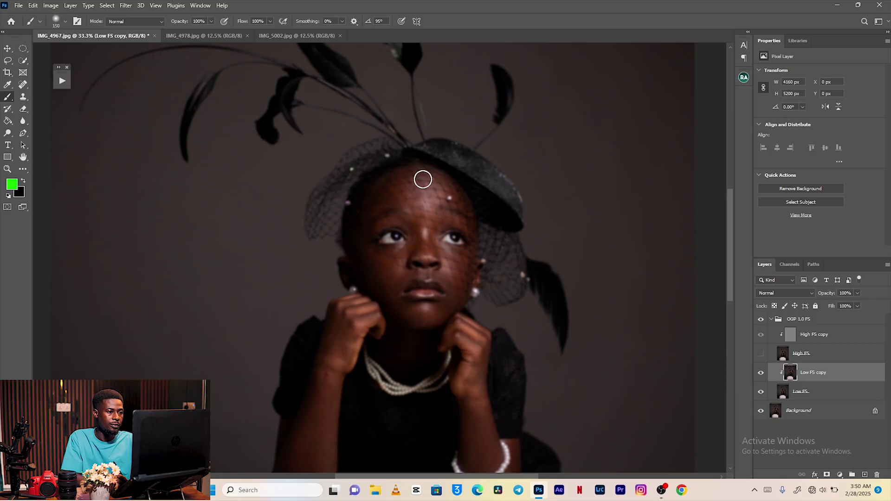
{"action": "key", "text": "bracketleft"}
{"action": "key", "text": "bracketleft"}
{"action": "key", "text": "bracketleft"}
{"action": "key", "text": "bracketleft"}
{"action": "key", "text": "bracketleft"}
{"action": "mouse_move", "coordinate": [417, 173]}
{"action": "left_mouse_down"}
{"action": "mouse_move", "coordinate": [409, 199]}
{"action": "mouse_move", "coordinate": [427, 190]}
{"action": "mouse_move", "coordinate": [424, 199]}
{"action": "left_mouse_up"}
{"action": "left_click_drag", "start_coordinate": [442, 179], "coordinate": [438, 207]}
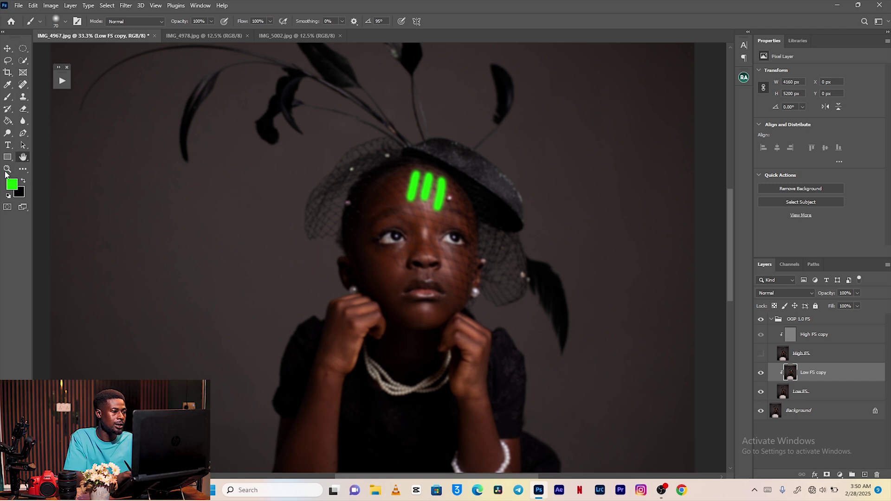
Set the foreground colour to 000000 black.
{"action": "left_click", "coordinate": [7, 85]}
{"action": "left_click", "coordinate": [13, 185]}
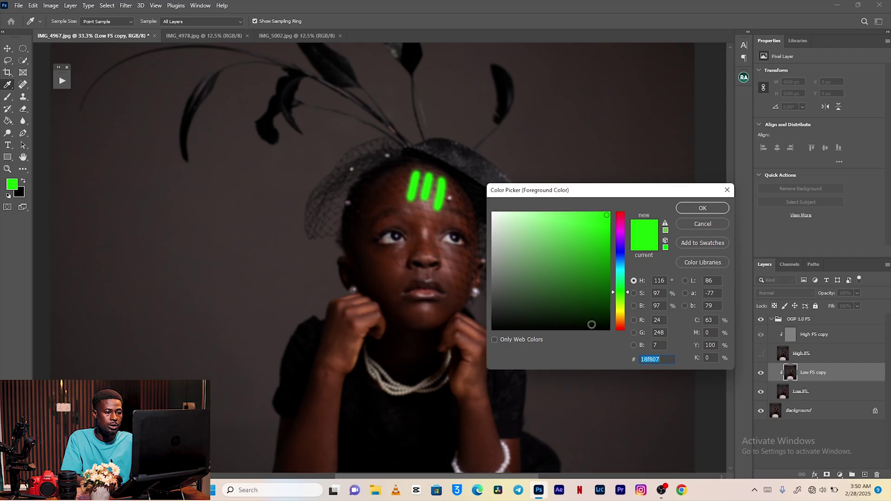
{"action": "type", "text": "000000"}
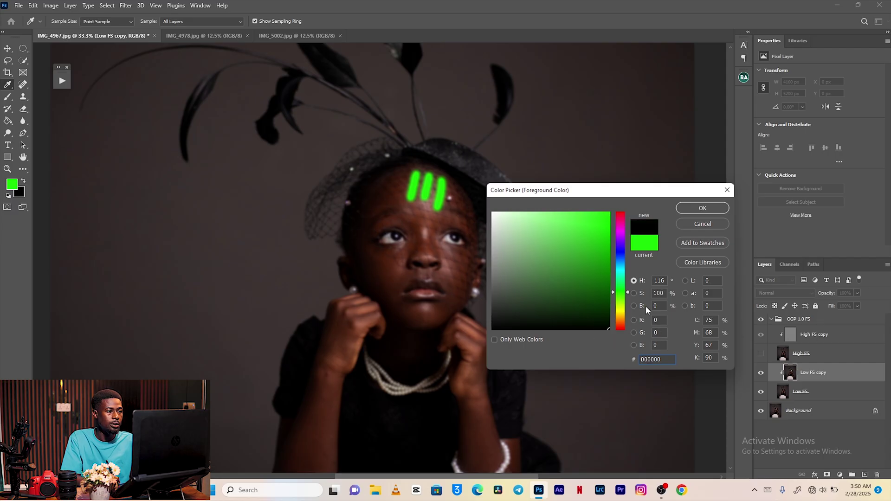
{"action": "left_click", "coordinate": [712, 208]}
{"action": "key", "text": "h"}
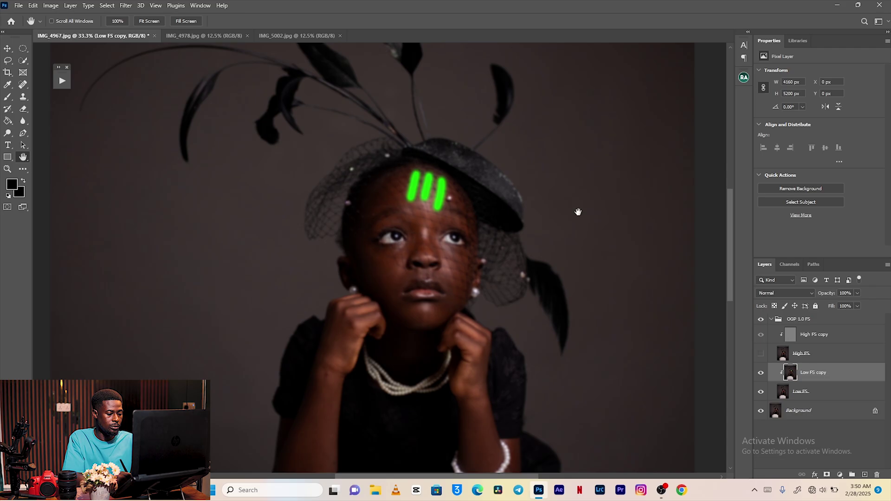
{"action": "key", "text": "b"}
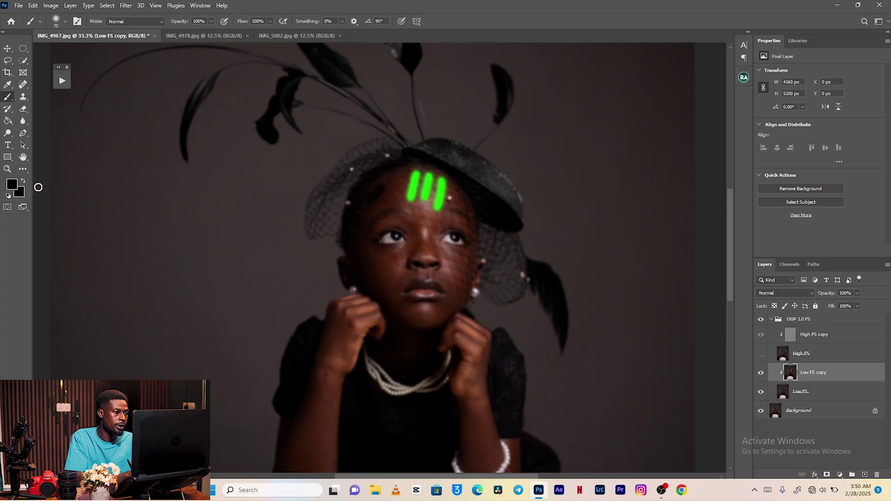
Set the foreground to ff0000 and paint red strokes beside the green forehead marks.
{"action": "left_click", "coordinate": [14, 186]}
{"action": "type", "text": "ff0000"}
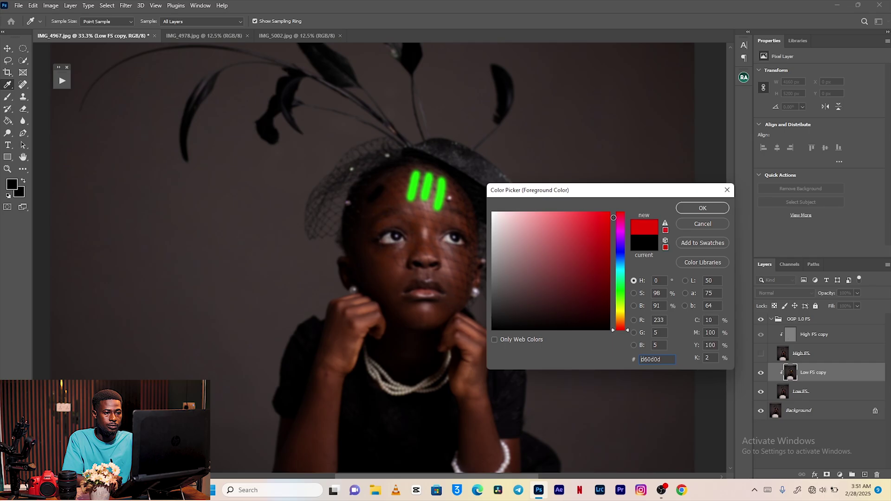
{"action": "key", "text": "Return"}
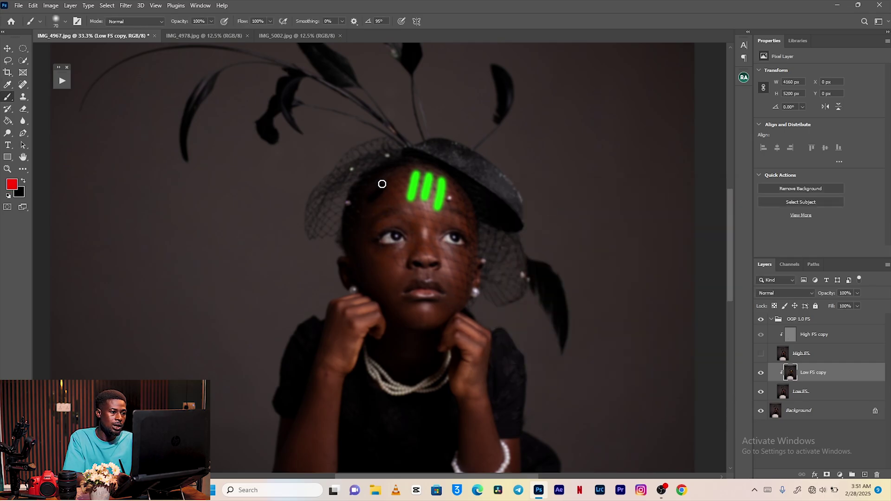
{"action": "mouse_move", "coordinate": [382, 184]}
{"action": "left_mouse_down"}
{"action": "mouse_move", "coordinate": [366, 204]}
{"action": "mouse_move", "coordinate": [384, 212]}
{"action": "left_mouse_up"}
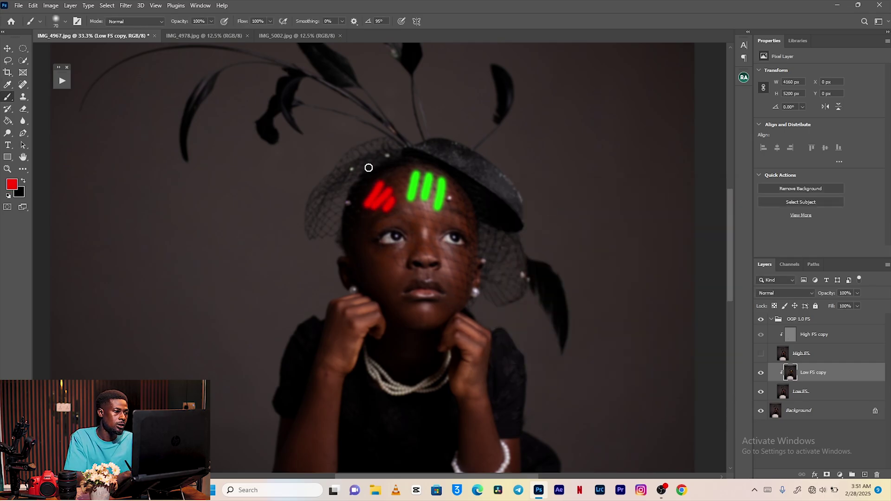
Choose a pale yellow and paint a yellow stroke plus two yellow dots above the eyes.
{"action": "left_click", "coordinate": [13, 185]}
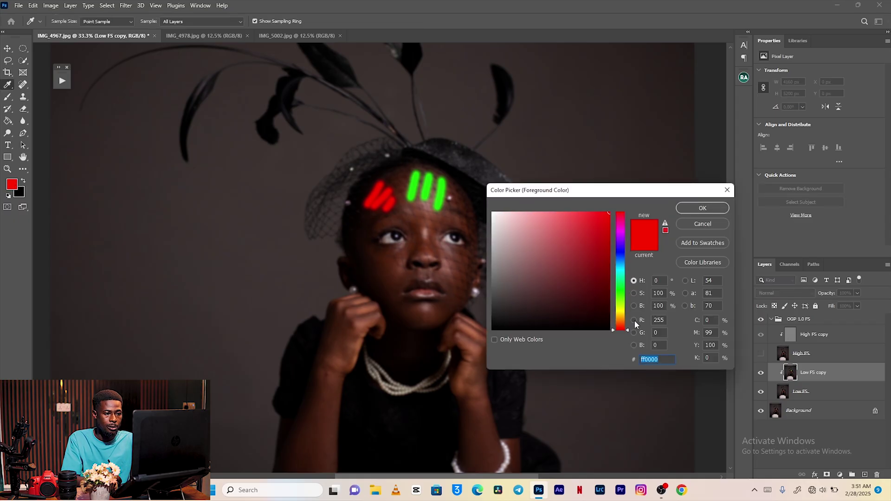
{"action": "left_click_drag", "start_coordinate": [620, 318], "coordinate": [621, 309]}
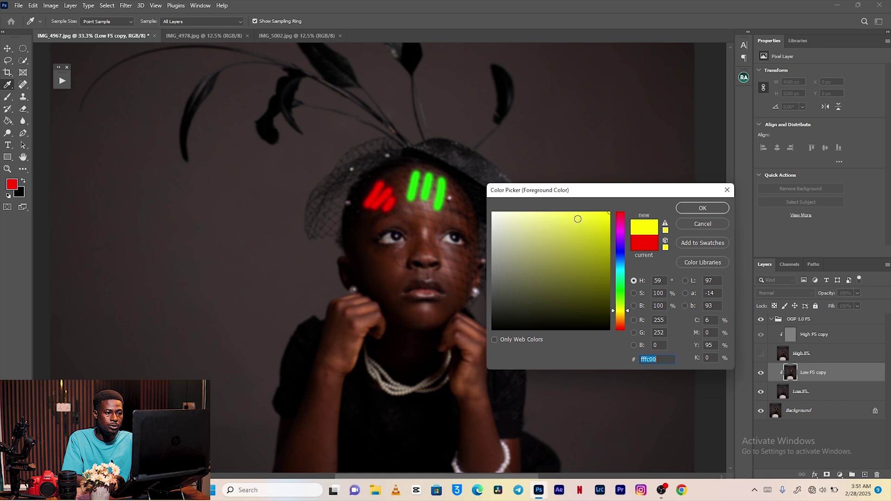
{"action": "left_click_drag", "start_coordinate": [583, 218], "coordinate": [585, 210]}
{"action": "left_click", "coordinate": [702, 209]}
{"action": "key", "text": "b"}
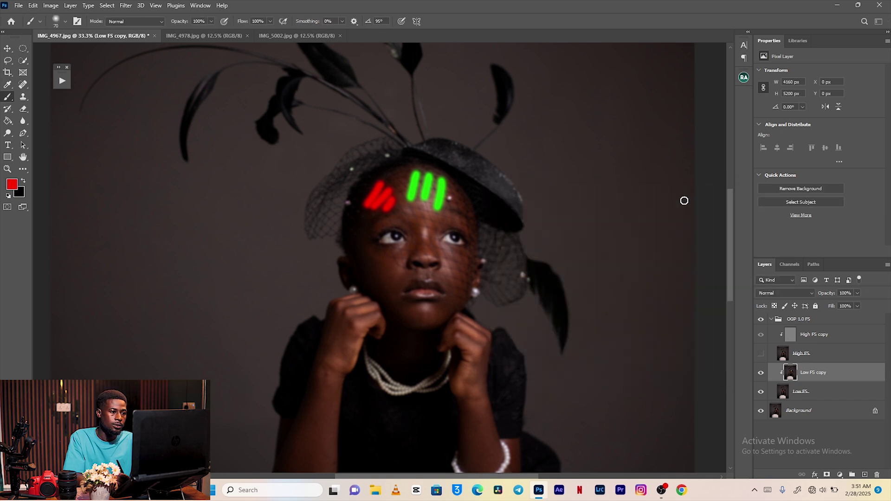
{"action": "mouse_move", "coordinate": [404, 182]}
{"action": "left_mouse_down"}
{"action": "mouse_move", "coordinate": [397, 195]}
{"action": "mouse_move", "coordinate": [407, 179]}
{"action": "left_mouse_up"}
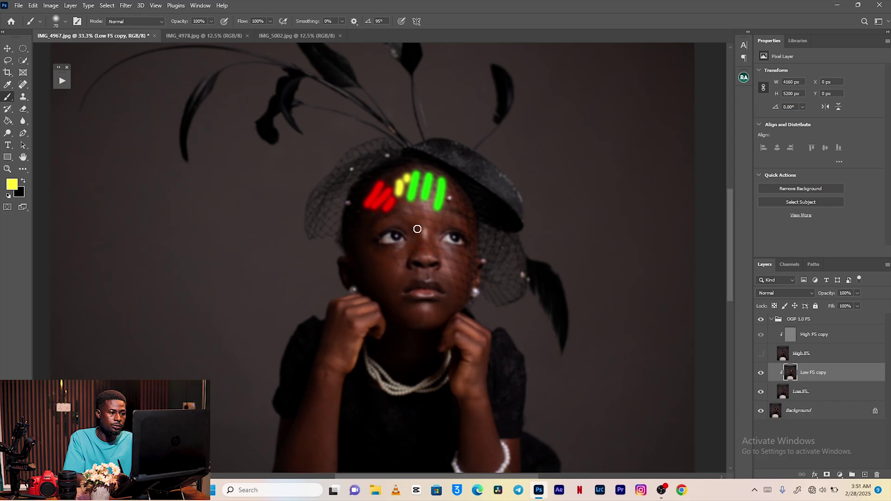
{"action": "left_click_drag", "start_coordinate": [417, 227], "coordinate": [428, 237]}
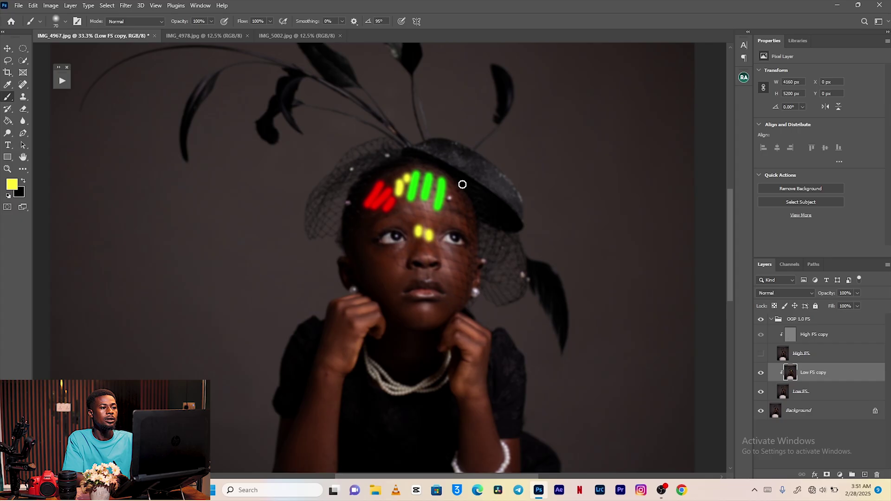
{"action": "key", "text": "ctrl+plus"}
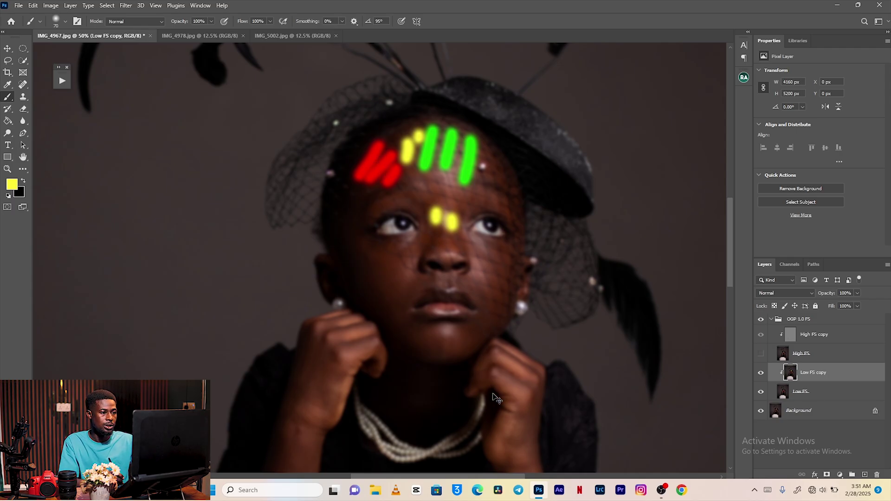
Undo the red, green and yellow practice strokes, then zoom out and back in on the face.
{"action": "key", "text": "ctrl+z"}
{"action": "key", "text": "ctrl+z"}
{"action": "key", "text": "ctrl+z"}
{"action": "key", "text": "ctrl+z"}
{"action": "key", "text": "ctrl+z"}
{"action": "key", "text": "ctrl+z"}
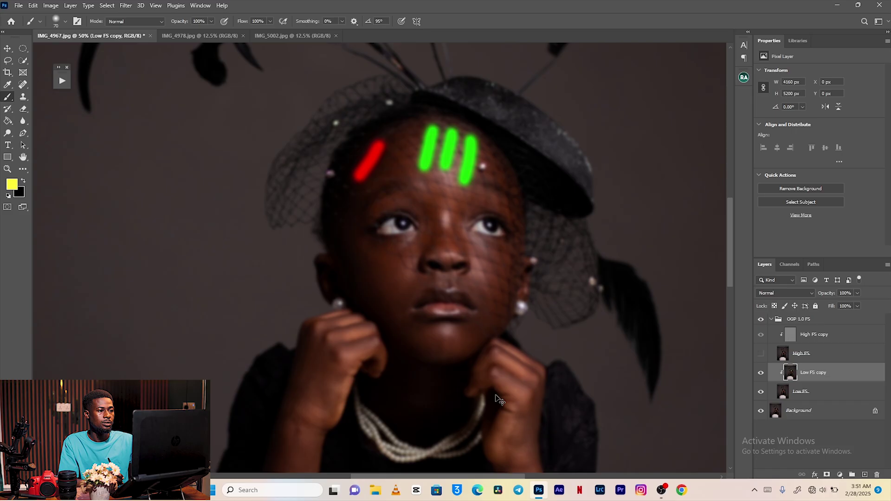
{"action": "key", "text": "ctrl+z"}
{"action": "key", "text": "ctrl+z"}
{"action": "key", "text": "ctrl+z"}
{"action": "key", "text": "ctrl+z"}
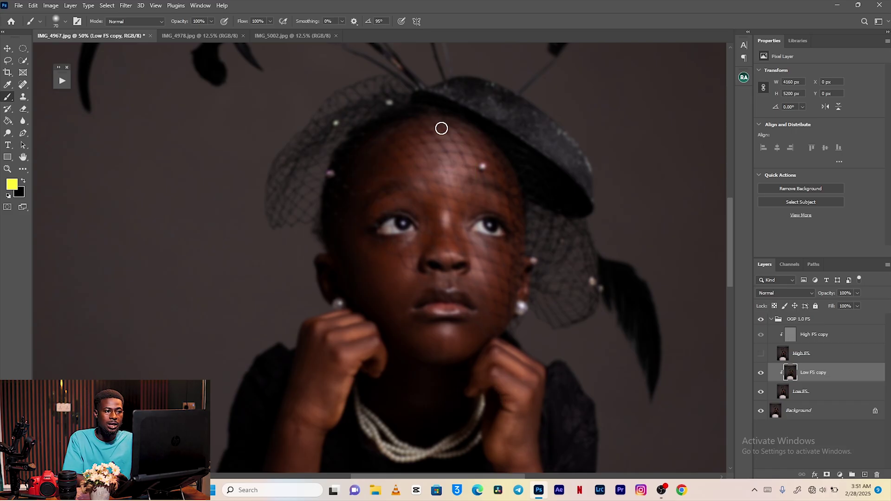
{"action": "key", "text": "ctrl+minus"}
{"action": "scroll", "coordinate": [485, 163], "scroll_direction": "up", "scroll_amount": 1}
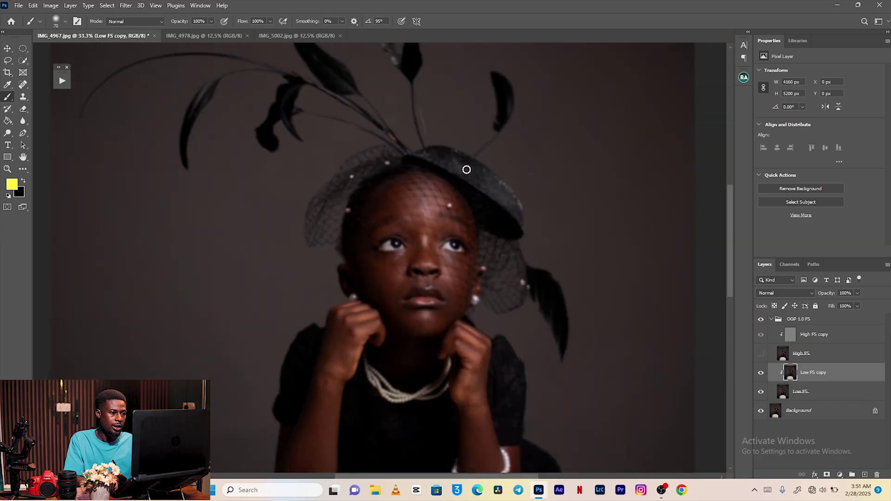
{"action": "key", "text": "ctrl+plus"}
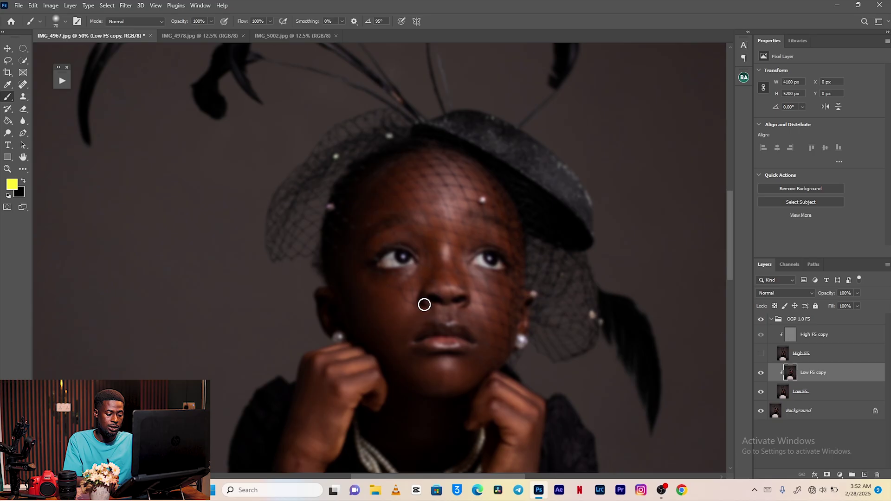
Switch to the Mixer Brush, reset colours to black and white, and clear its loaded paint.
{"action": "key", "text": "shift+b"}
{"action": "key", "text": "shift+b"}
{"action": "key", "text": "shift+b"}
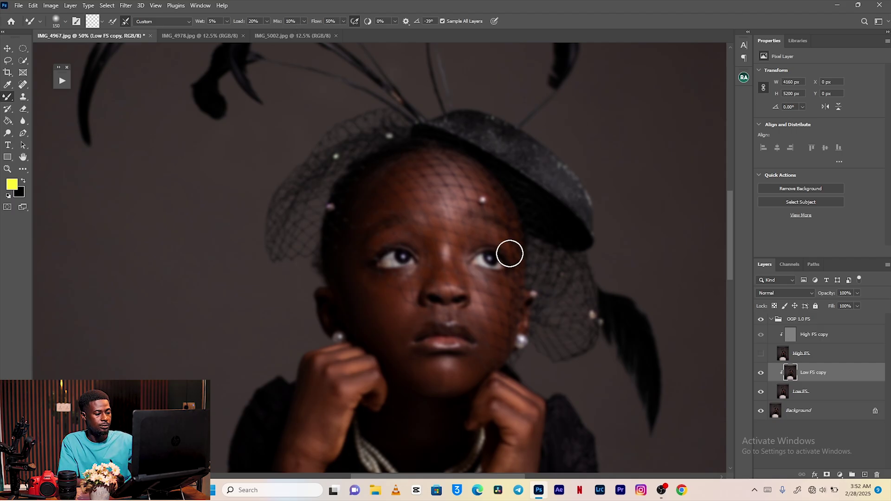
{"action": "key", "text": "ctrl+minus"}
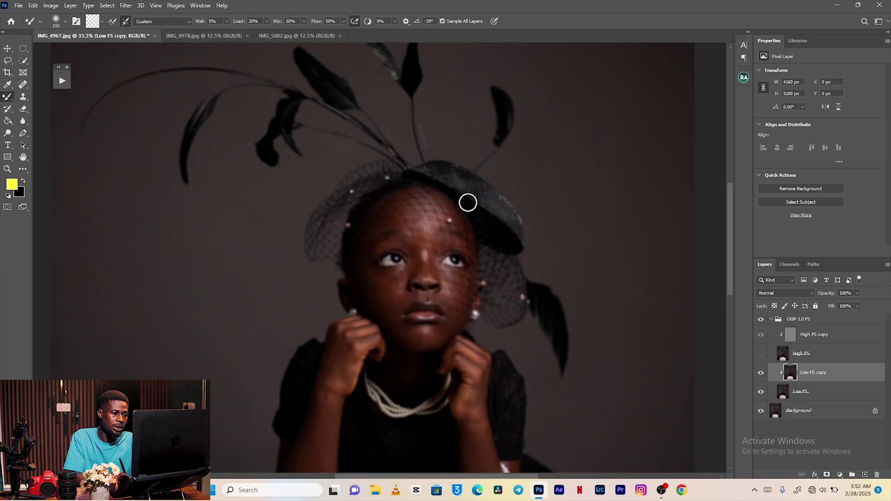
{"action": "key", "text": "bracketleft"}
{"action": "key", "text": "bracketleft"}
{"action": "key", "text": "bracketleft"}
{"action": "key", "text": "bracketleft"}
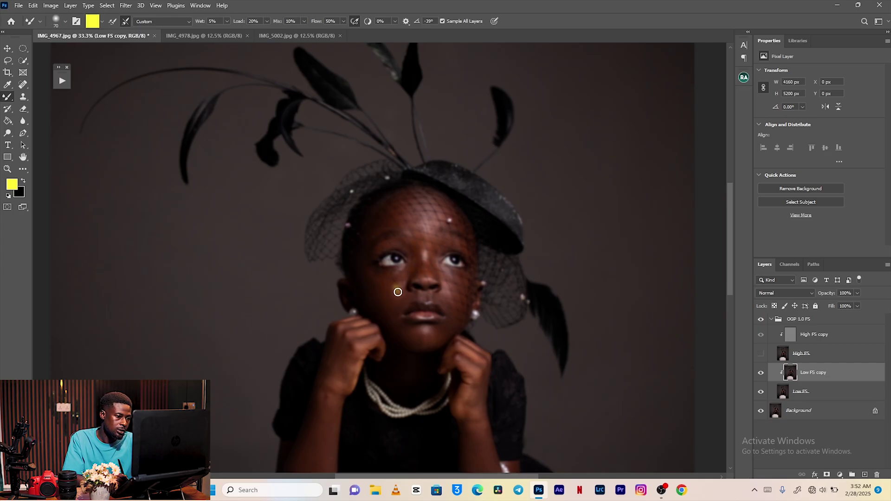
{"action": "key", "text": "d"}
{"action": "key", "text": "bracketright"}
{"action": "key", "text": "bracketright"}
{"action": "key", "text": "bracketright"}
{"action": "key", "text": "bracketright"}
Adjust the Mixer Brush size between 60 and 125, settling at 70, zoomed out to show the arms and chair.
{"action": "key", "text": "bracketleft"}
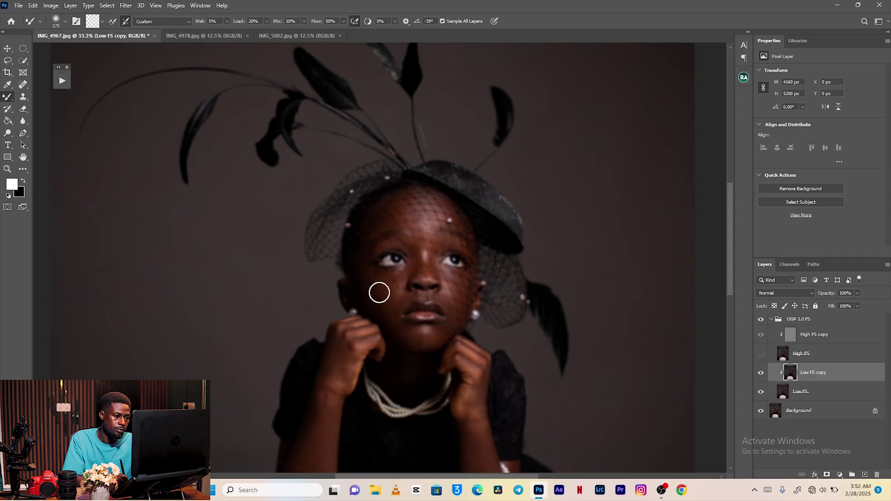
{"action": "key", "text": "bracketleft"}
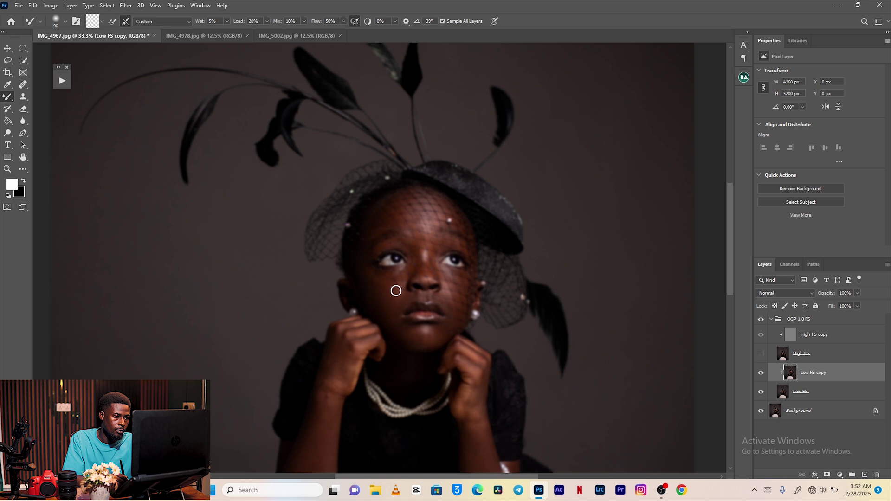
{"action": "key", "text": "bracketright"}
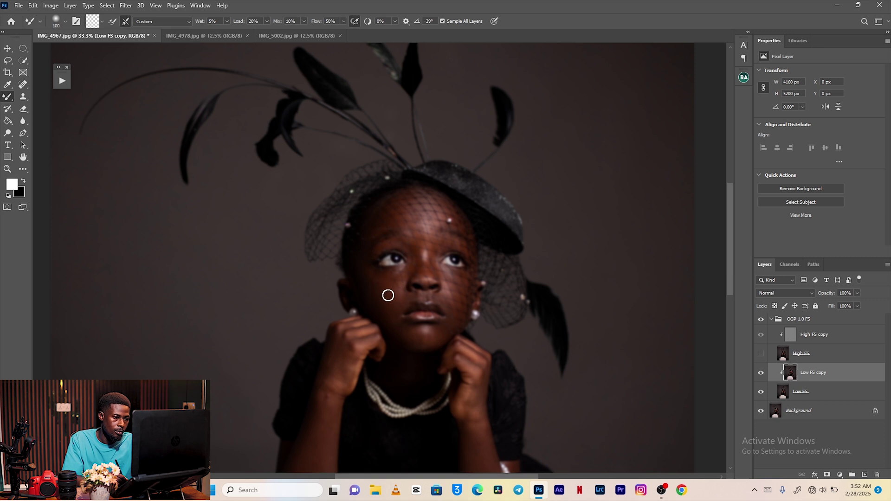
{"action": "key", "text": "bracketright"}
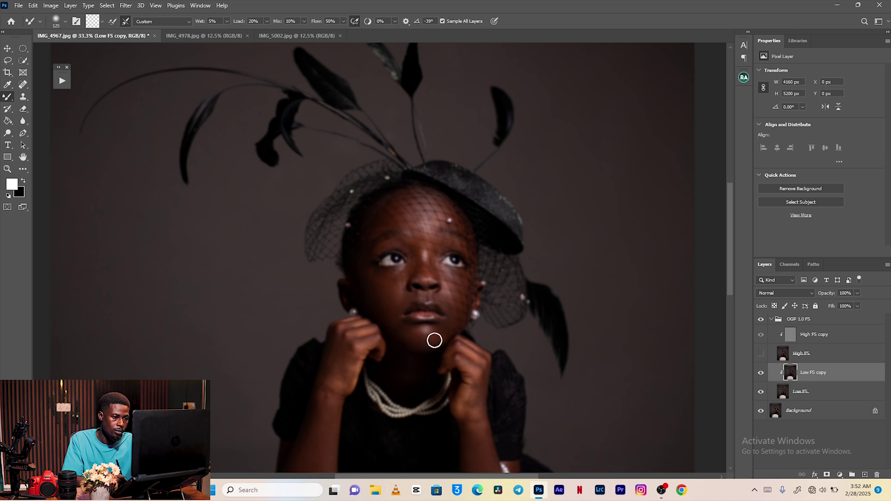
{"action": "key", "text": "bracketleft"}
{"action": "key", "text": "bracketleft"}
{"action": "key", "text": "bracketleft"}
{"action": "key", "text": "bracketright"}
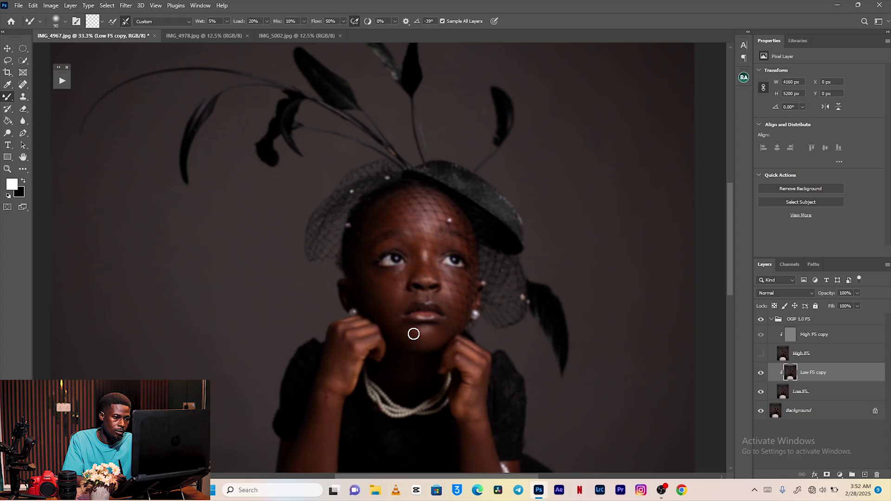
{"action": "key", "text": "bracketleft"}
{"action": "key", "text": "bracketright"}
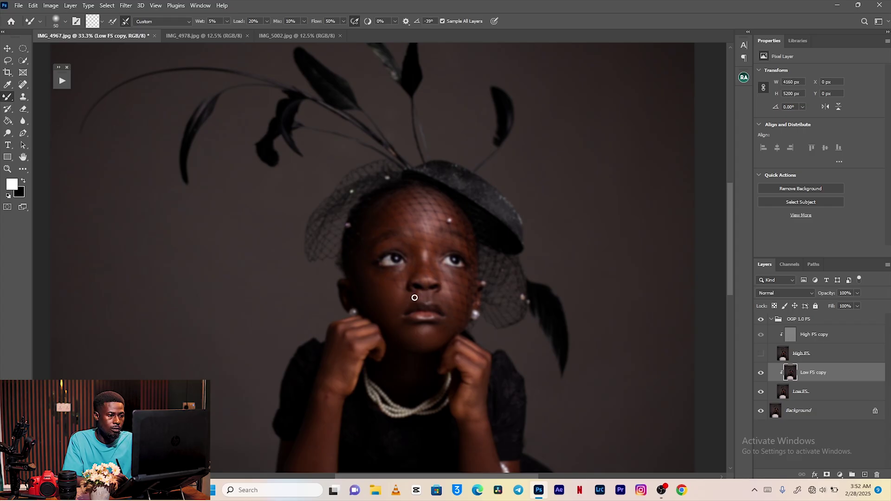
{"action": "scroll", "coordinate": [424, 304], "scroll_direction": "down", "scroll_amount": 5}
{"action": "key", "text": "ctrl+minus"}
{"action": "scroll", "coordinate": [418, 312], "scroll_direction": "down", "scroll_amount": 2}
{"action": "key", "text": "bracketright"}
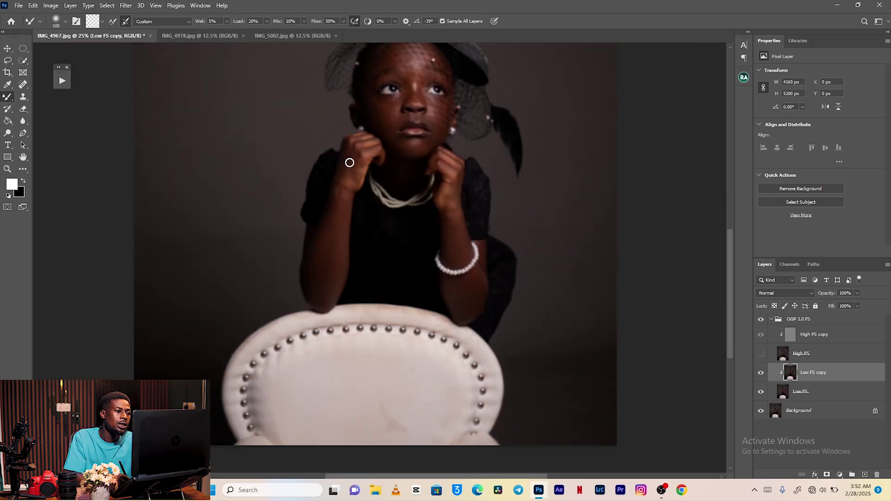
Resize the Mixer Brush on Low FS copy between 100 and 175 for blending hand skin.
{"action": "key", "text": "bracketright"}
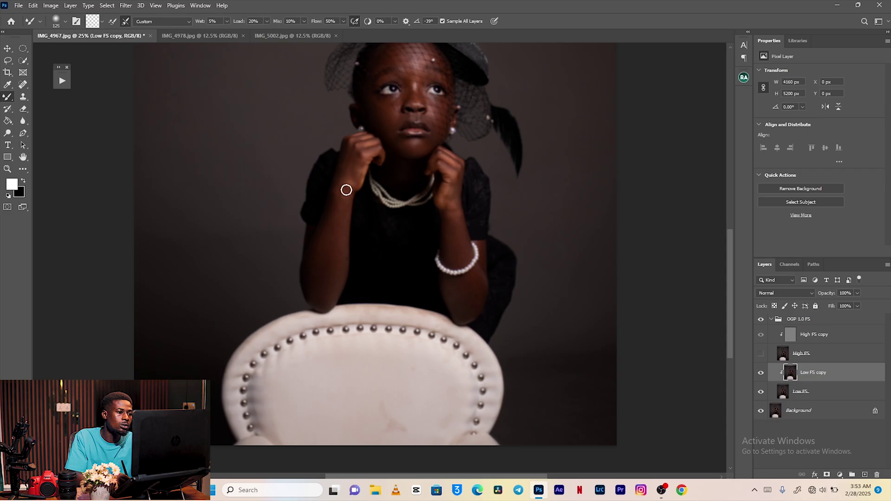
{"action": "key", "text": "bracketright"}
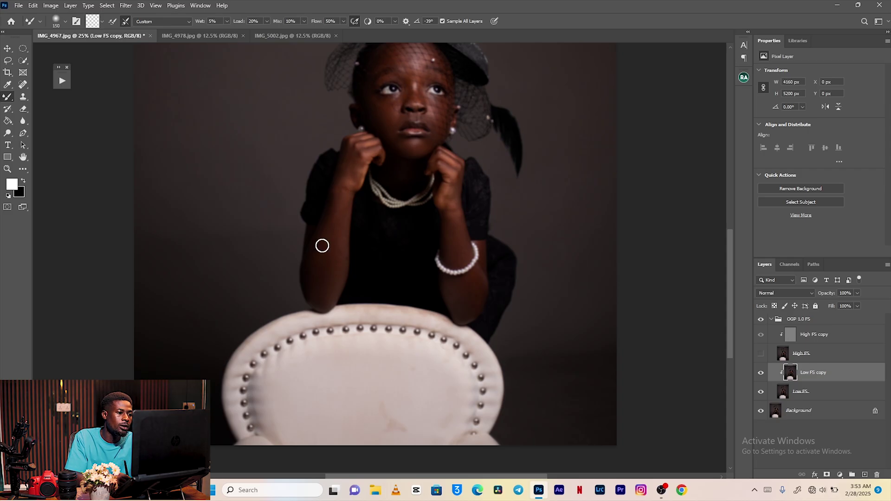
{"action": "key", "text": "bracketright"}
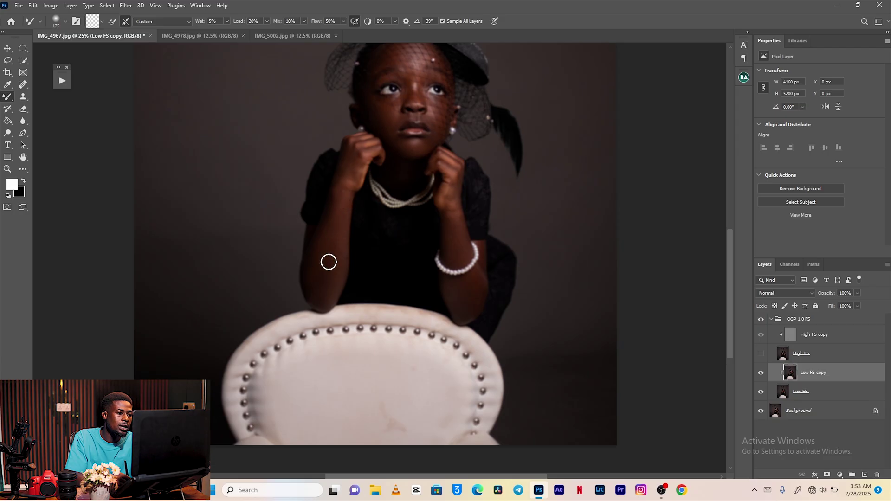
{"action": "key", "text": "bracketleft"}
{"action": "key", "text": "bracketleft"}
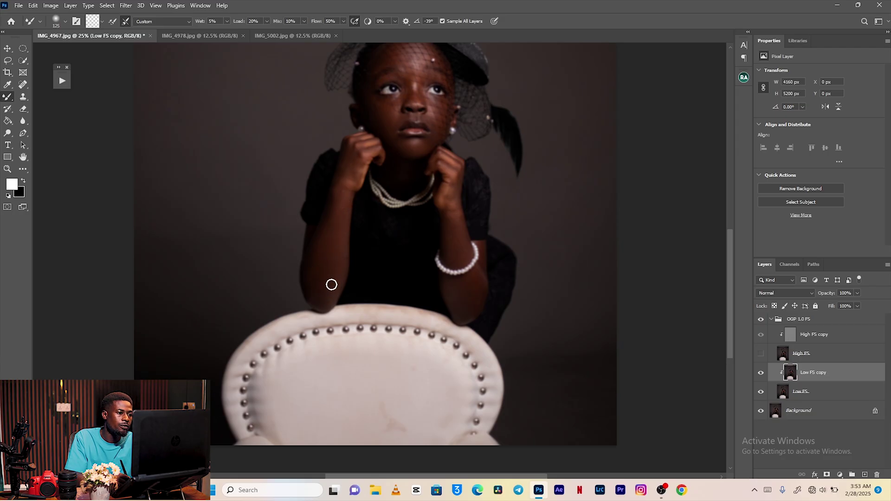
{"action": "key", "text": "bracketleft"}
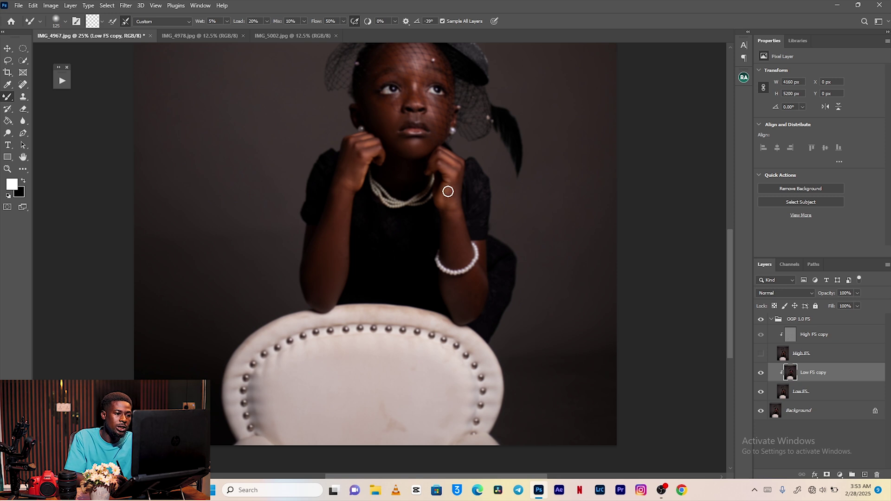
{"action": "key", "text": "bracketright"}
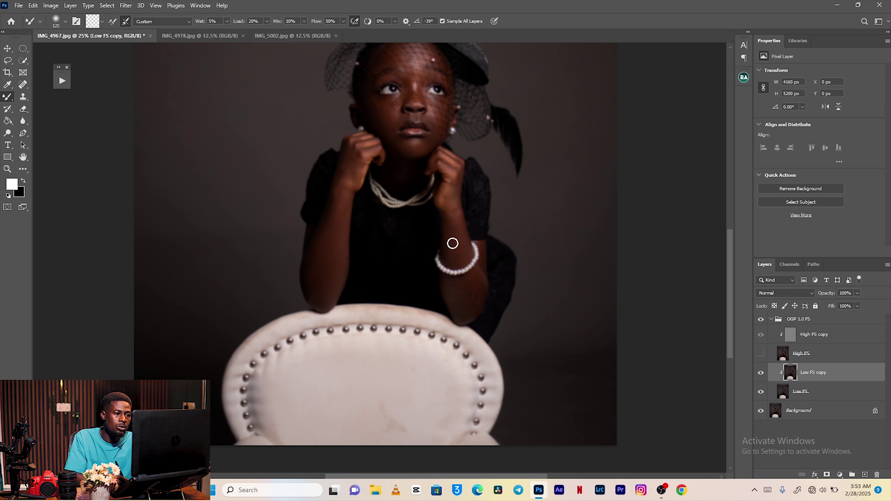
Check the face and full image, then enlarge the blending brush for smoothing the arm.
{"action": "scroll", "coordinate": [472, 154], "scroll_direction": "up", "scroll_amount": 1}
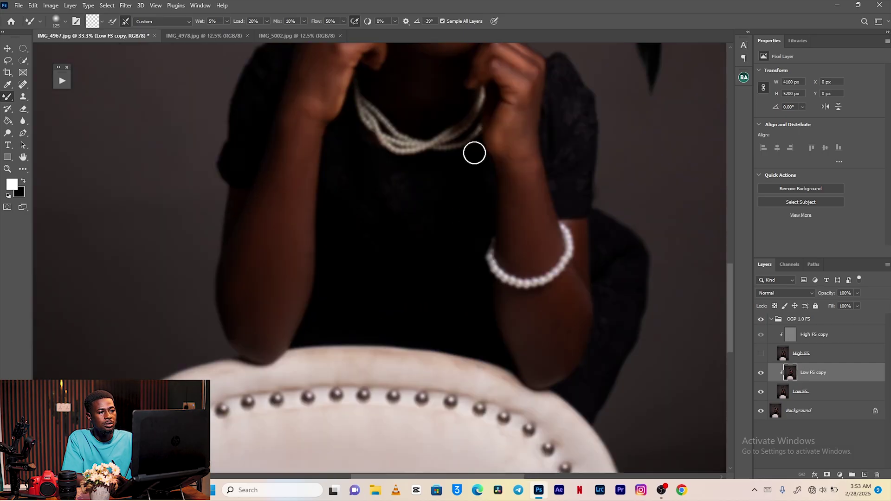
{"action": "key", "text": "ctrl+plus"}
{"action": "key", "text": "ctrl+plus"}
{"action": "scroll", "coordinate": [496, 136], "scroll_direction": "up", "scroll_amount": 5}
{"action": "key", "text": "ctrl+minus"}
{"action": "key", "text": "ctrl+minus"}
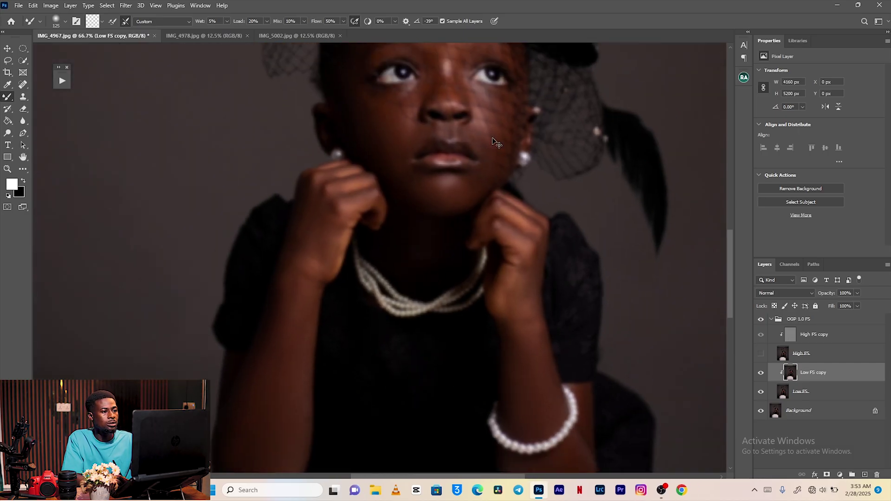
{"action": "key", "text": "ctrl+minus"}
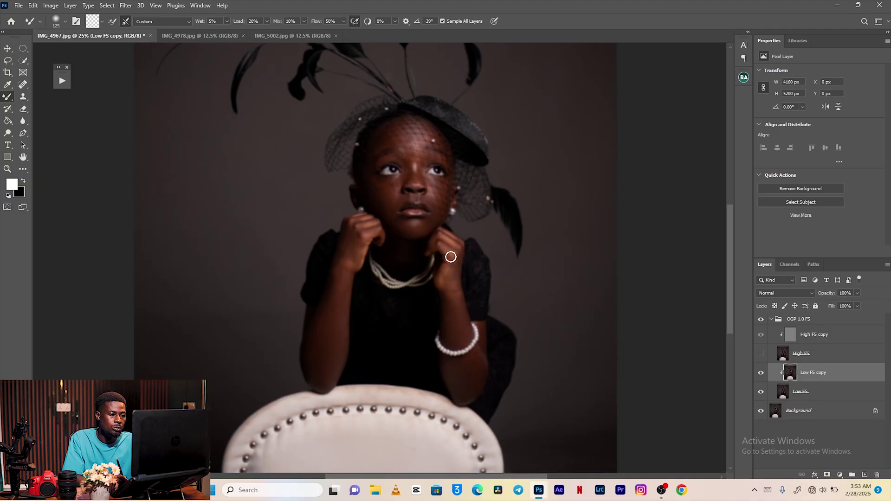
{"action": "key", "text": "bracketleft"}
{"action": "key", "text": "bracketleft"}
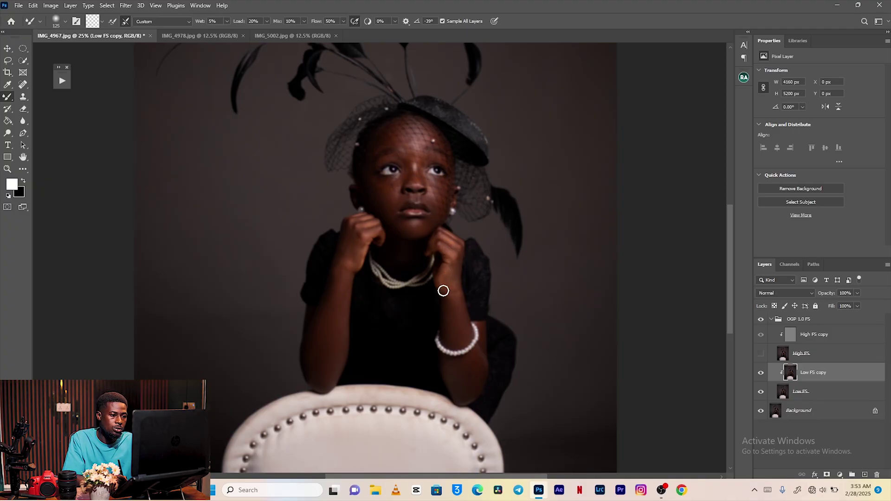
{"action": "key", "text": "bracketright"}
{"action": "key", "text": "bracketright"}
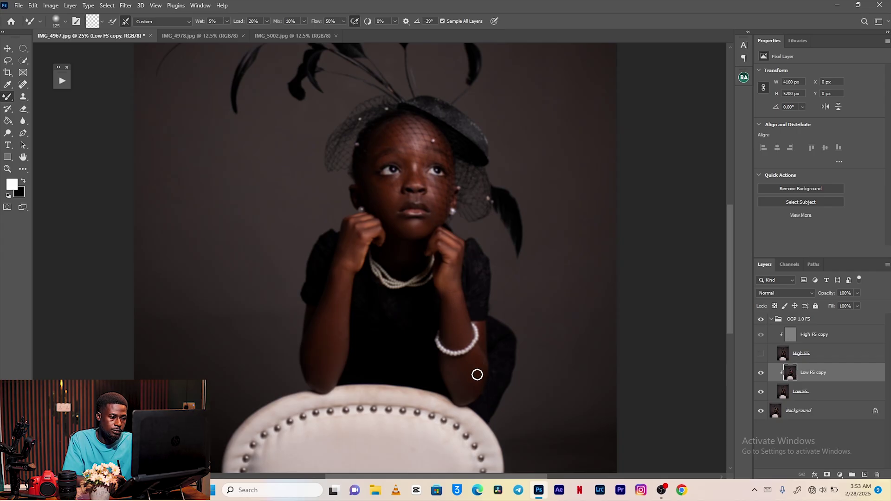
{"action": "key", "text": "bracketright"}
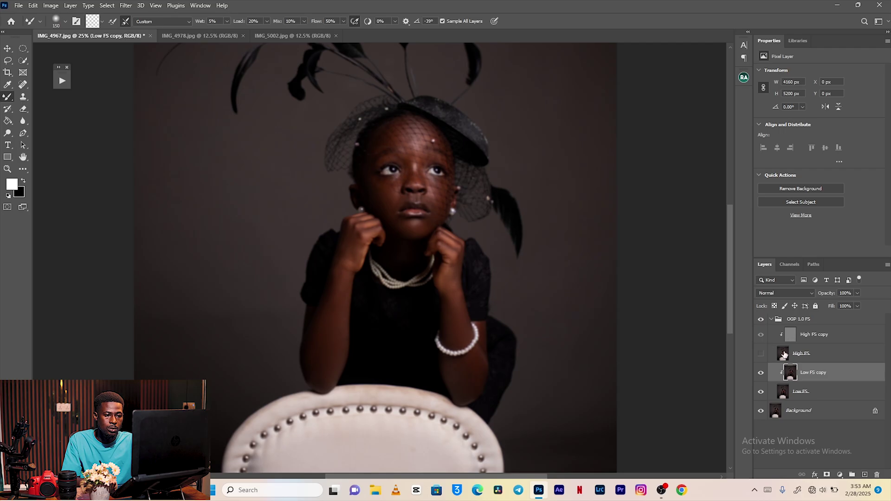
Collapse the OGP 1.0 FS group in the Layers panel.
{"action": "left_click", "coordinate": [779, 319]}
{"action": "left_click", "coordinate": [772, 319]}
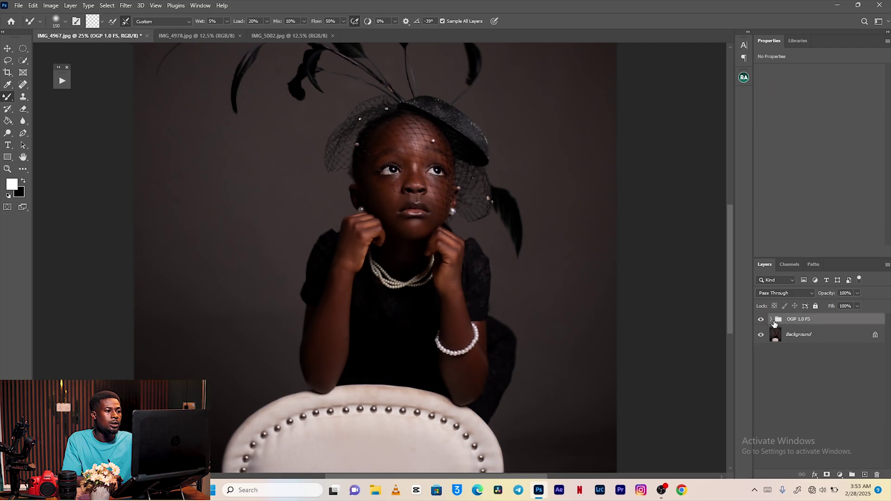
{"action": "scroll", "coordinate": [532, 187], "scroll_direction": "up", "scroll_amount": 3}
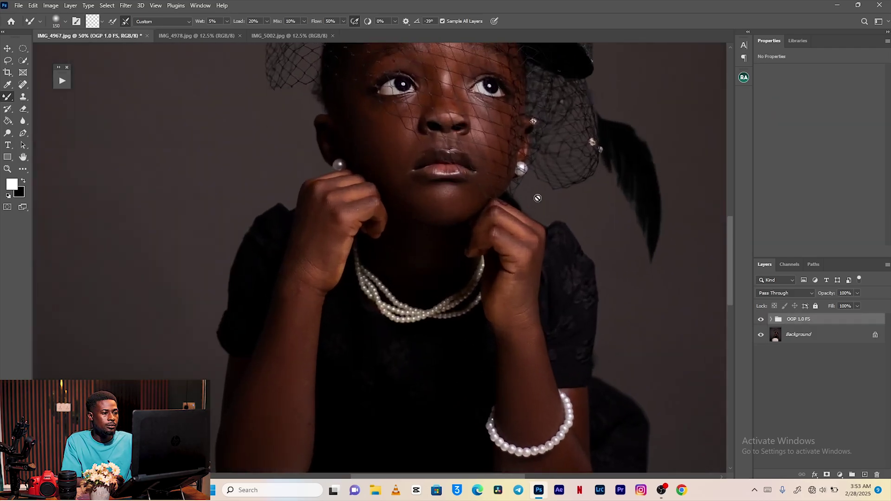
{"action": "scroll", "coordinate": [541, 206], "scroll_direction": "up", "scroll_amount": 1}
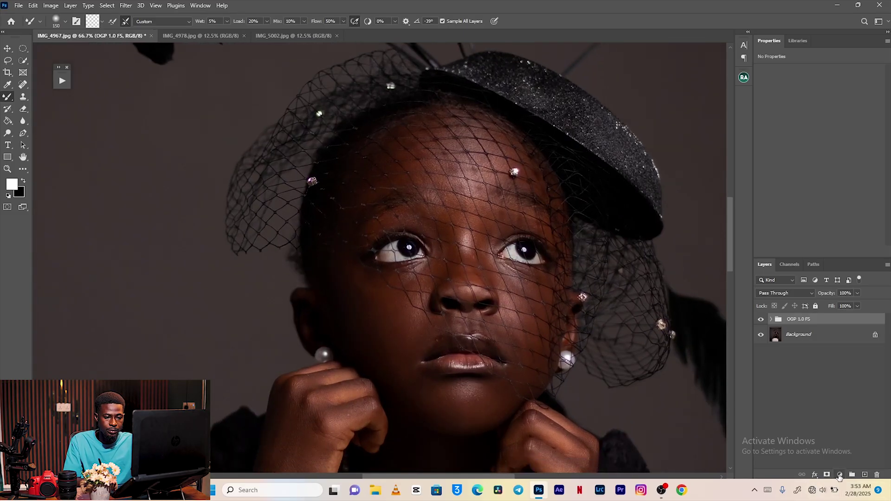
Add a Black & White adjustment layer with Reds 75 and Yellows 82.
{"action": "left_click", "coordinate": [839, 475]}
{"action": "left_click", "coordinate": [847, 400]}
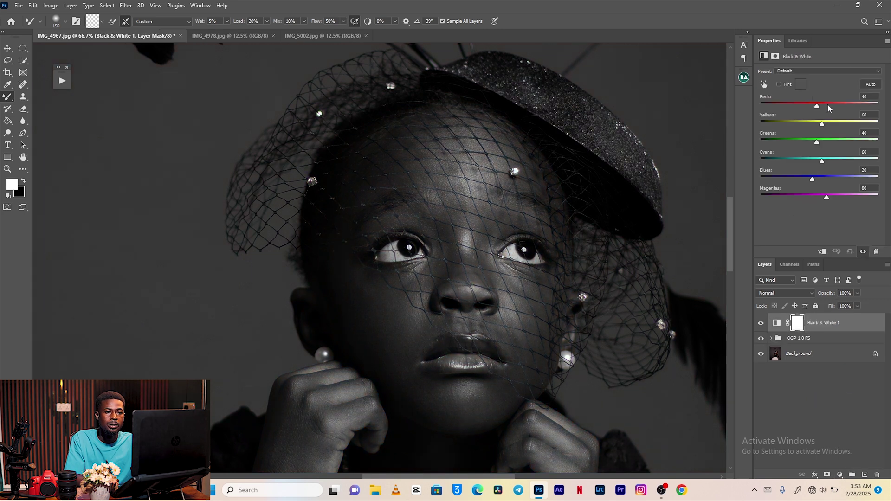
{"action": "left_click_drag", "start_coordinate": [830, 108], "coordinate": [826, 106]}
{"action": "left_click", "coordinate": [828, 124]}
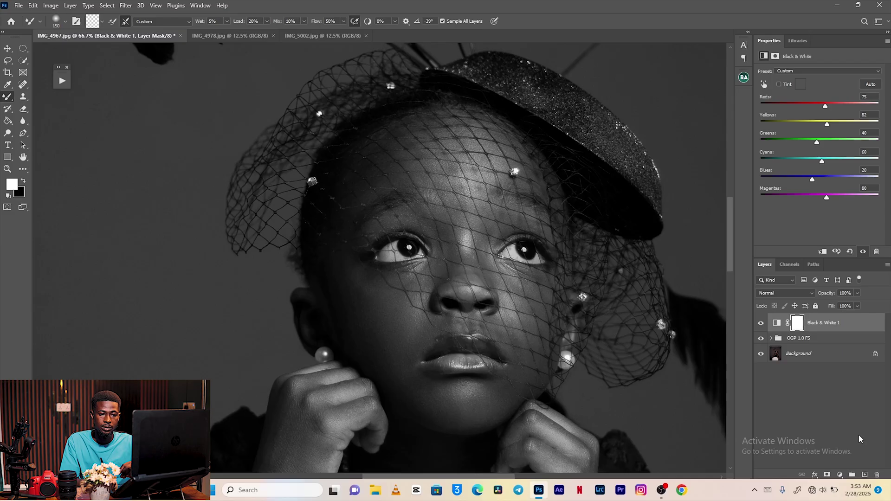
Invert the Black & White 1 mask and paint white over both eyes with a small brush.
{"action": "key", "text": "ctrl+i"}
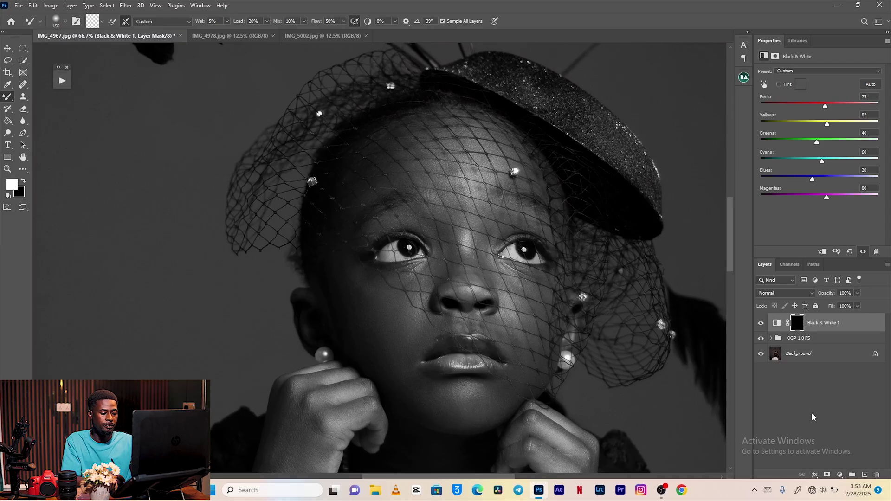
{"action": "key", "text": "b"}
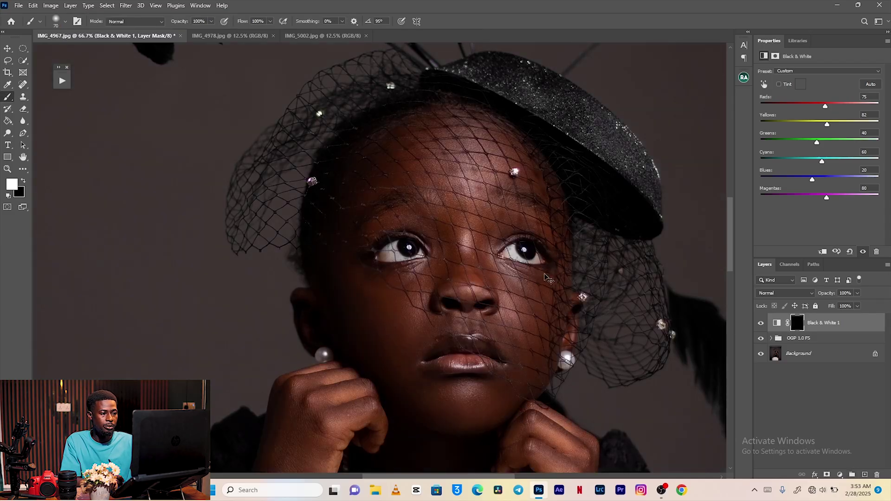
{"action": "key", "text": "ctrl+plus"}
{"action": "key", "text": "ctrl+plus"}
{"action": "key", "text": "ctrl+minus"}
{"action": "key", "text": "bracketleft"}
{"action": "key", "text": "bracketleft"}
{"action": "key", "text": "bracketleft"}
{"action": "key", "text": "bracketleft"}
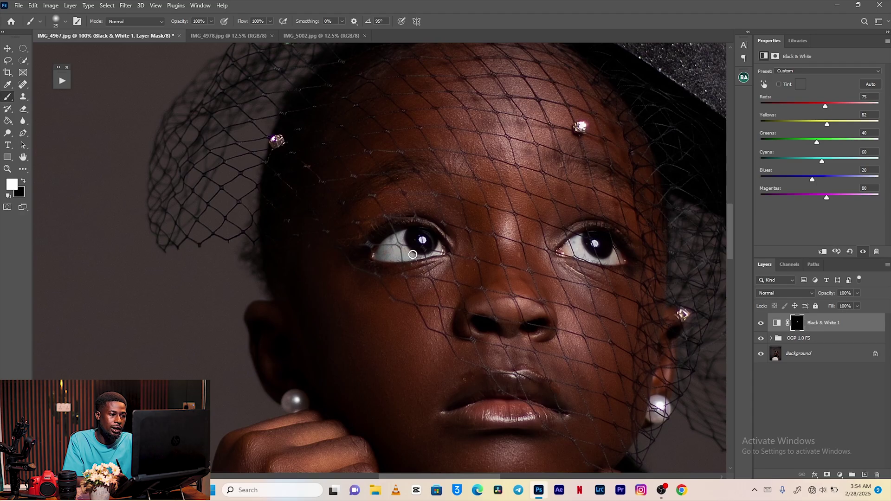
{"action": "key", "text": "bracketleft"}
{"action": "key", "text": "bracketright"}
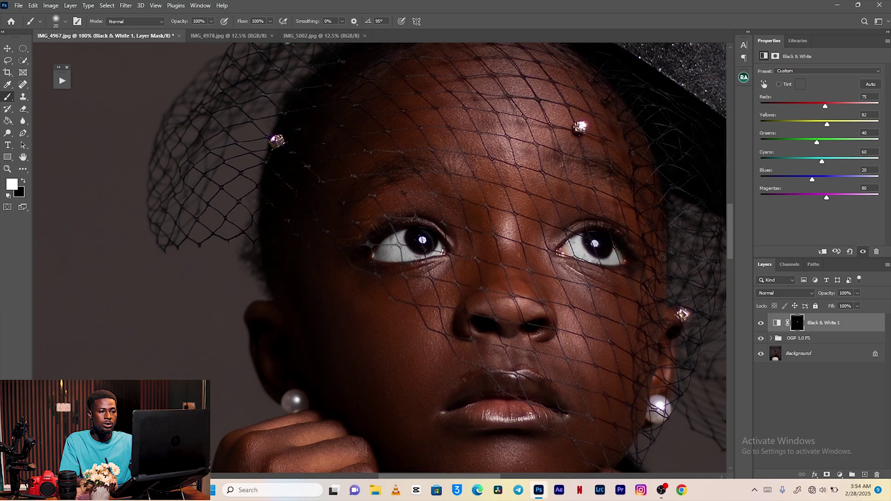
{"action": "key", "text": "ctrl+plus"}
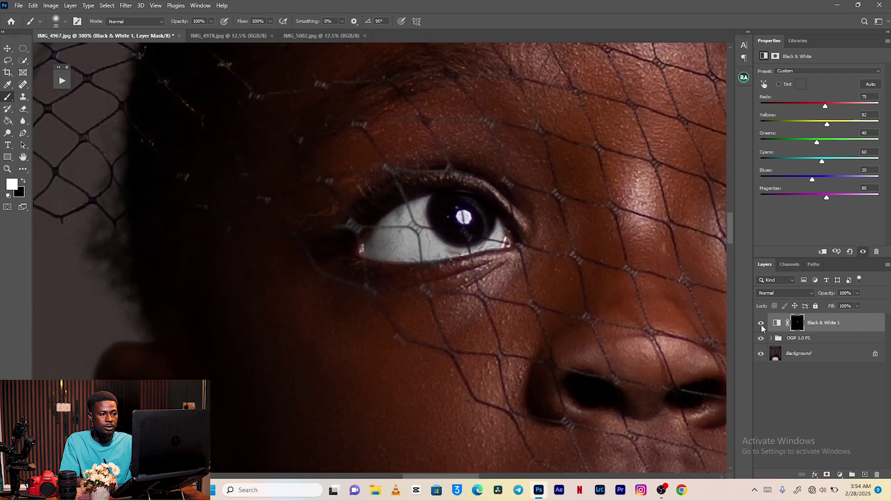
Compare the eye whitening by toggling Black & White 1, then stamp visible layers into Layer 1.
{"action": "left_click", "coordinate": [762, 324]}
{"action": "left_click", "coordinate": [762, 324]}
{"action": "left_click", "coordinate": [762, 323]}
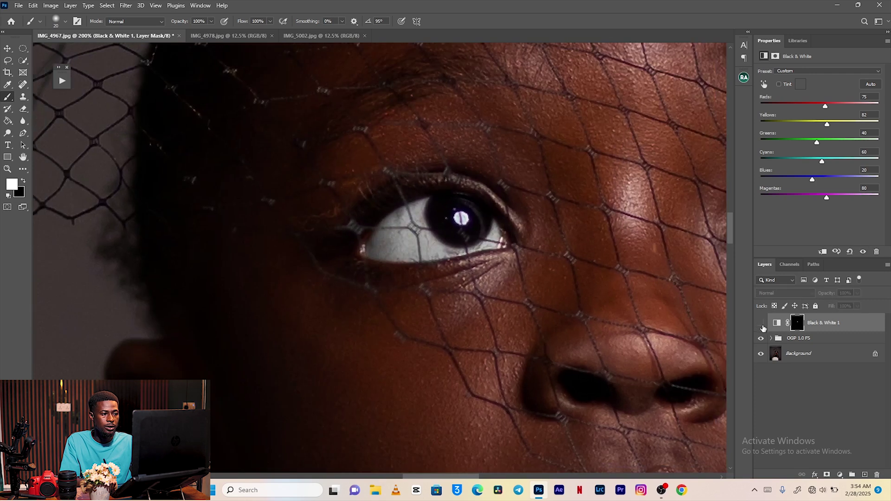
{"action": "left_click", "coordinate": [762, 324]}
{"action": "key", "text": "ctrl+minus"}
{"action": "key", "text": "ctrl+minus"}
{"action": "key", "text": "ctrl+minus"}
{"action": "key", "text": "ctrl+minus"}
{"action": "key", "text": "ctrl+minus"}
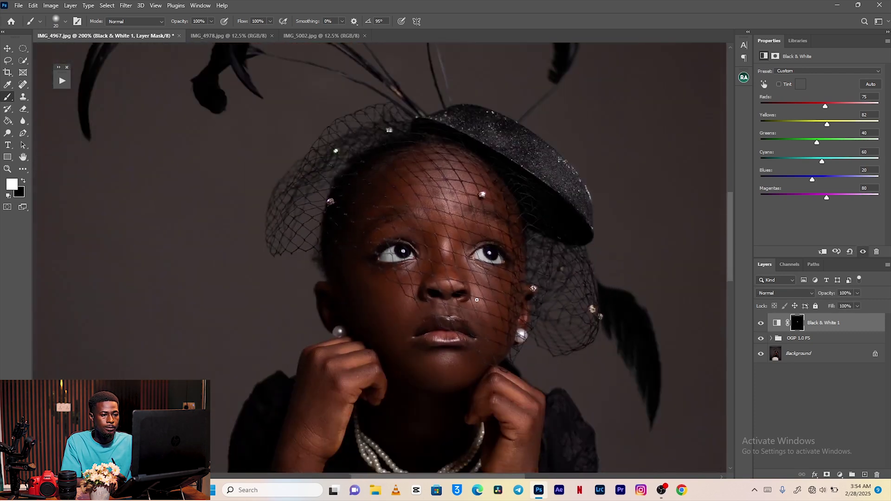
{"action": "key", "text": "ctrl+minus"}
{"action": "key", "text": "ctrl+minus"}
{"action": "key", "text": "ctrl+minus"}
{"action": "key", "text": "ctrl+minus"}
{"action": "key", "text": "ctrl+minus"}
{"action": "key", "text": "ctrl+minus"}
{"action": "key", "text": "ctrl+minus"}
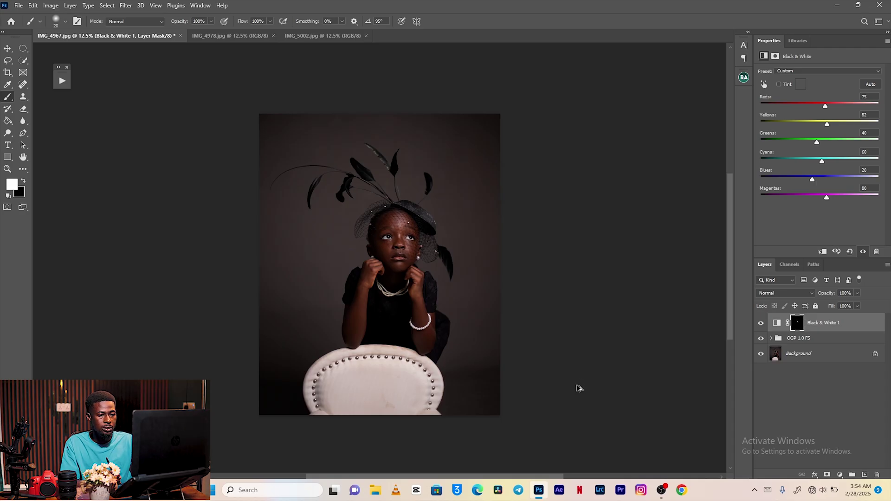
{"action": "key", "text": "ctrl+shift+alt+e"}
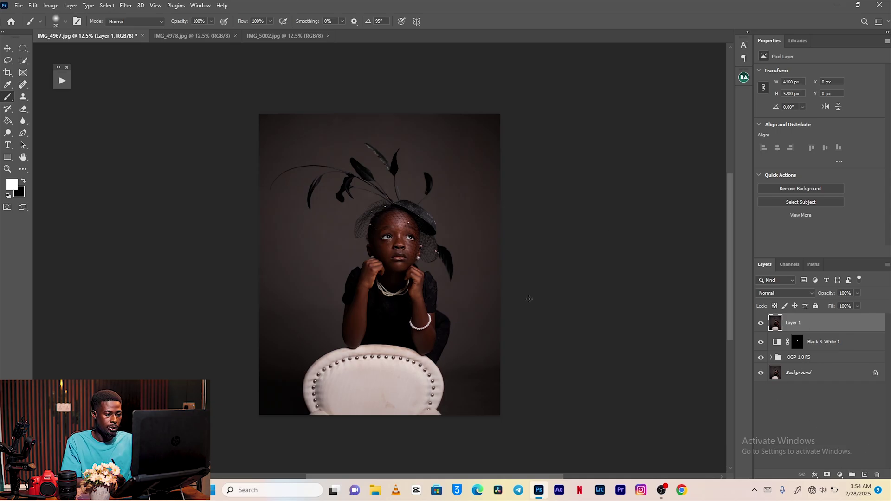
Blend the dark backdrop on Layer 1 with the Mixer Brush sized around 600–800.
{"action": "key", "text": "shift+b"}
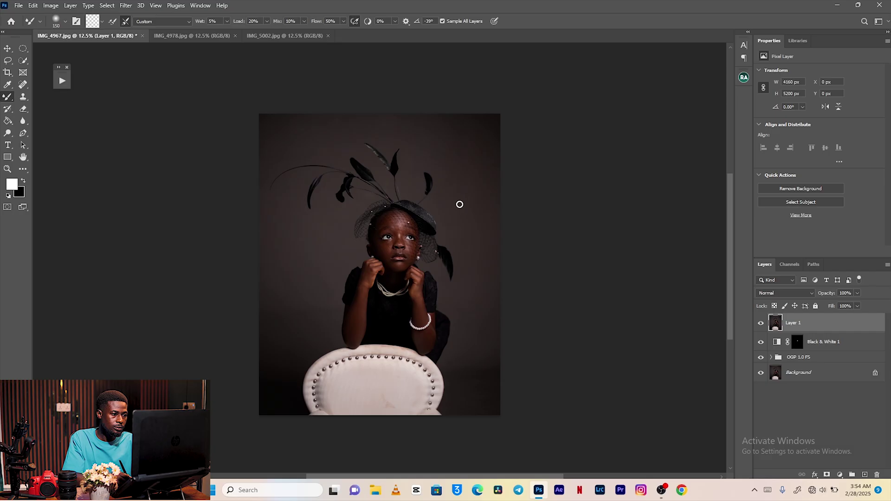
{"action": "key", "text": "bracketright"}
{"action": "key", "text": "bracketright"}
{"action": "key", "text": "bracketright"}
{"action": "key", "text": "bracketright"}
{"action": "key", "text": "bracketright"}
{"action": "key", "text": "bracketright"}
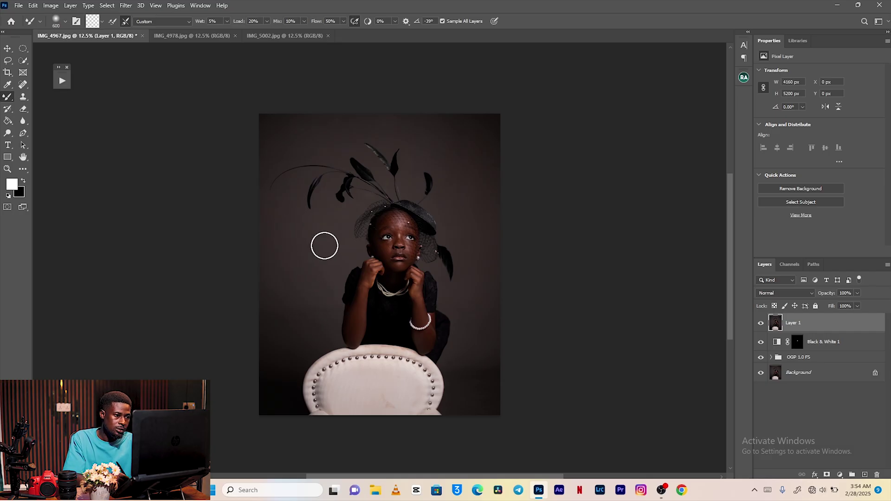
{"action": "key", "text": "bracketleft"}
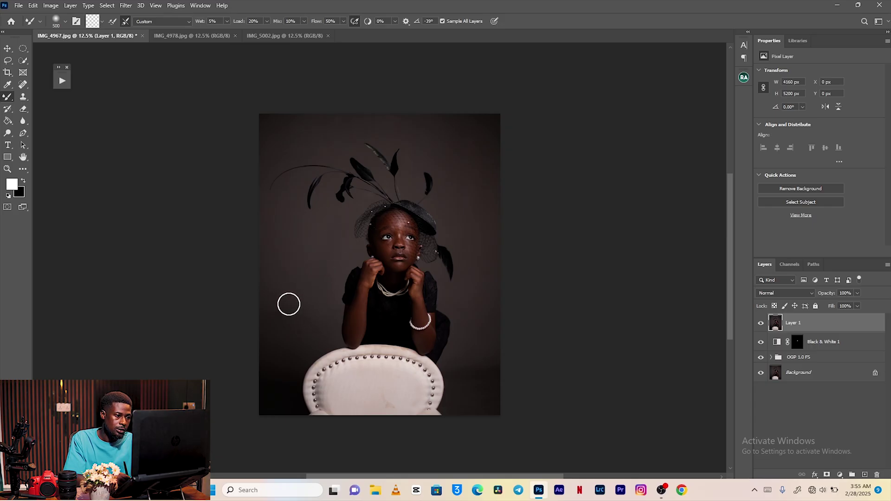
{"action": "key", "text": "bracketright"}
{"action": "key", "text": "bracketright"}
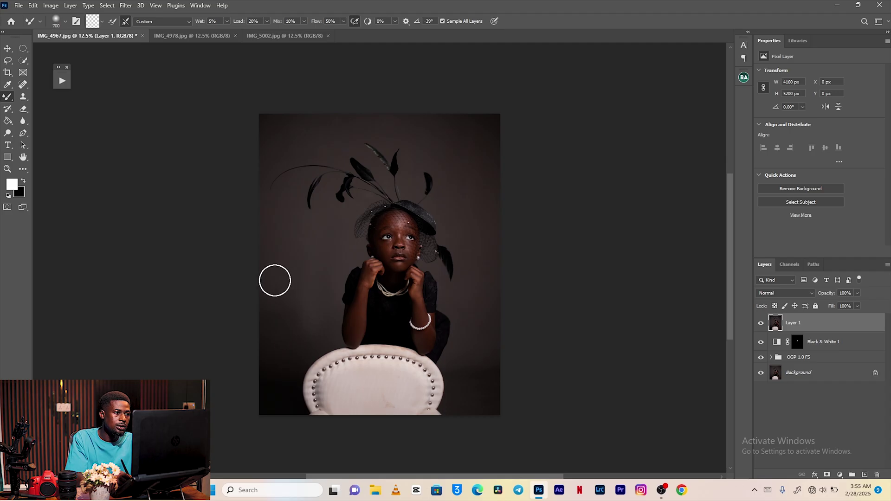
{"action": "key", "text": "bracketright"}
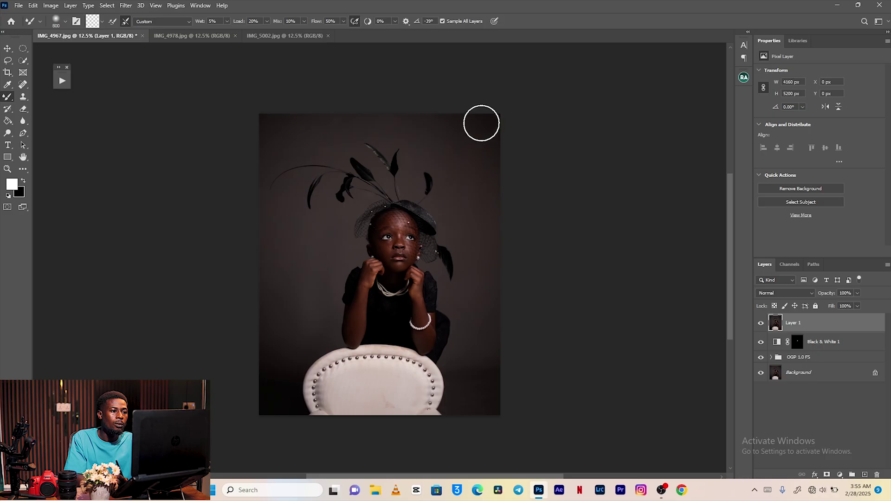
{"action": "key", "text": "bracketleft"}
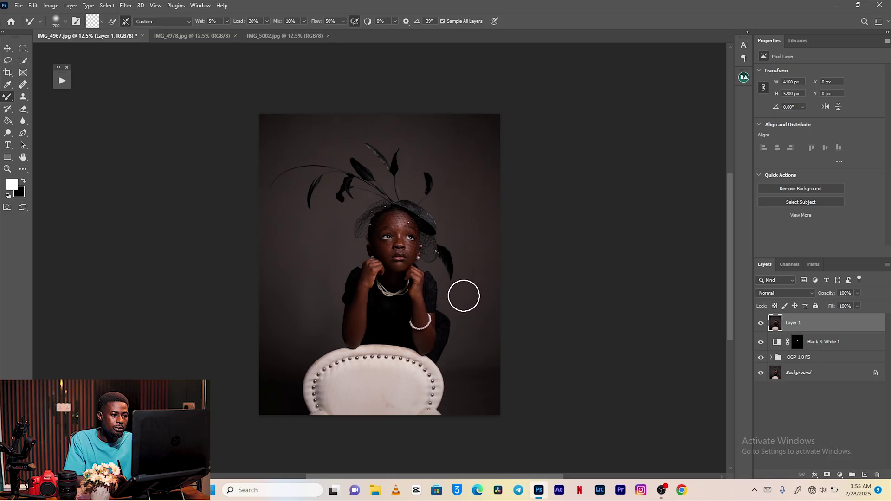
{"action": "key", "text": "bracketleft"}
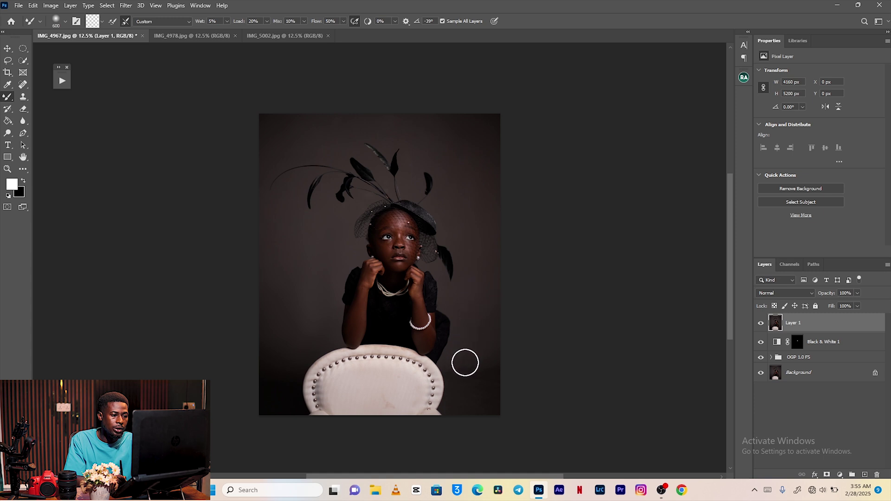
{"action": "key", "text": "bracketleft"}
{"action": "key", "text": "bracketleft"}
{"action": "key", "text": "bracketleft"}
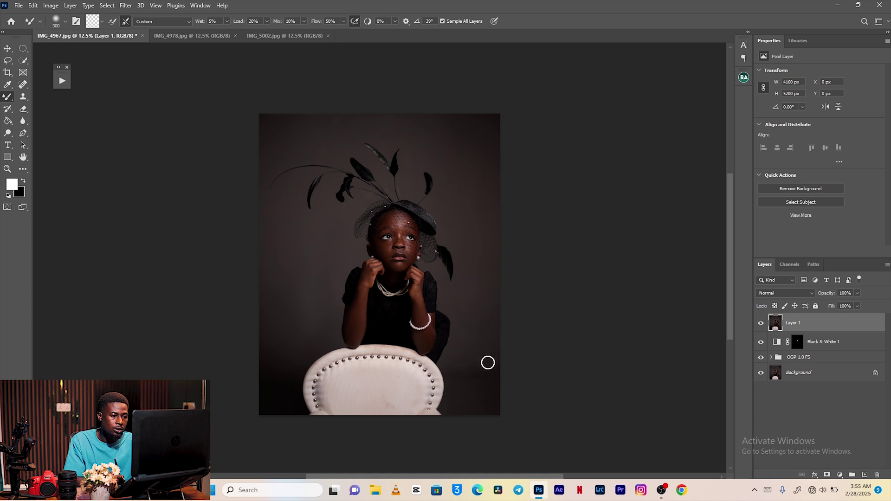
{"action": "key", "text": "bracketright"}
{"action": "key", "text": "bracketright"}
{"action": "key", "text": "bracketright"}
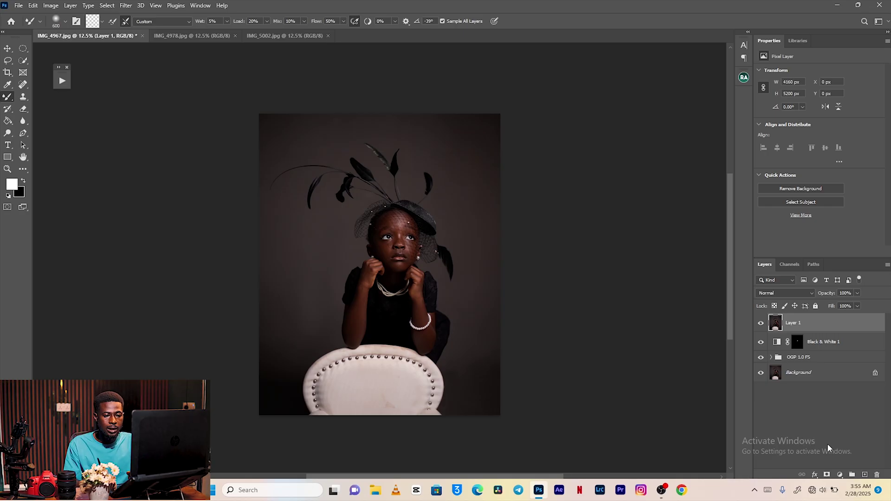
Add a Brightness/Contrast adjustment layer above Layer 1 and raise Brightness to 21.
{"action": "left_click", "coordinate": [840, 476]}
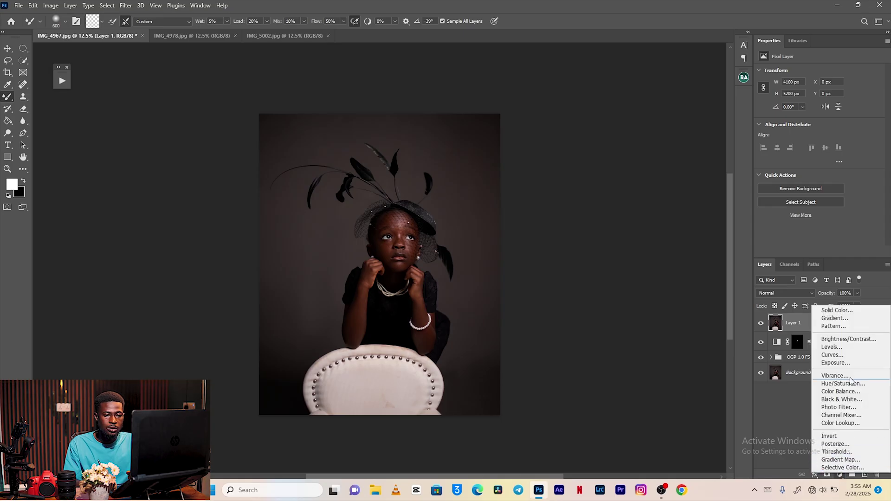
{"action": "left_click", "coordinate": [860, 339]}
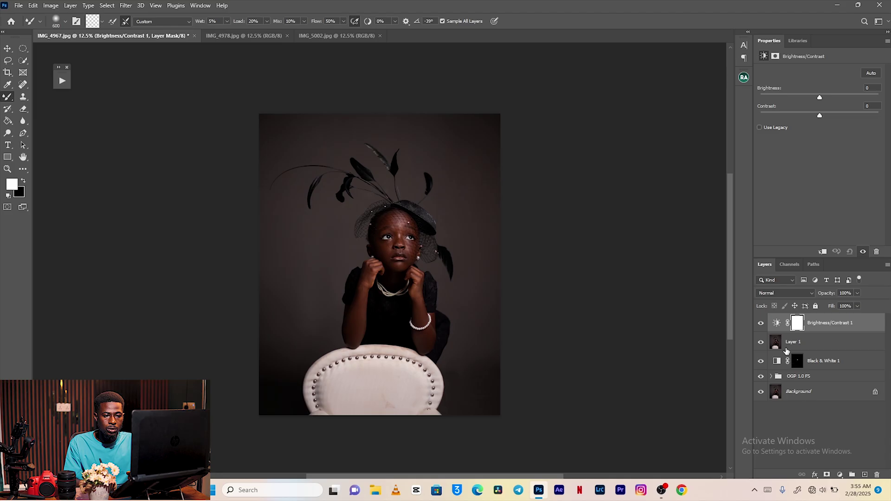
{"action": "key", "text": "Delete"}
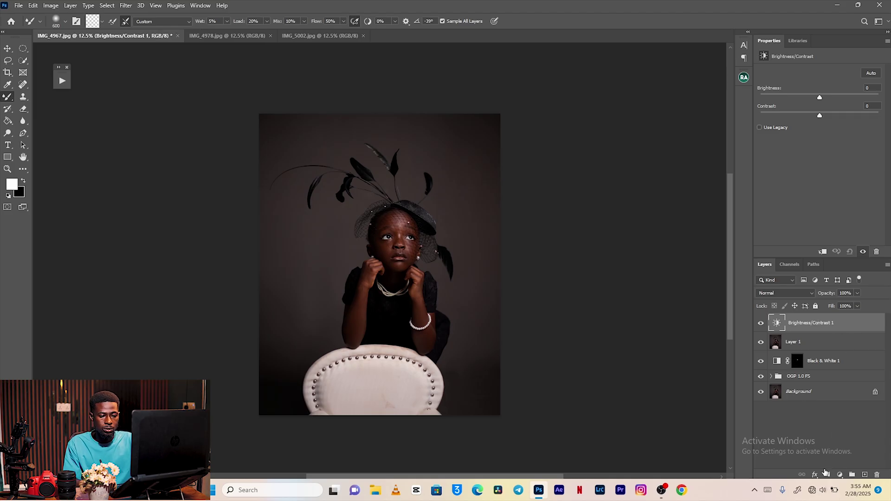
{"action": "key", "text": "Delete"}
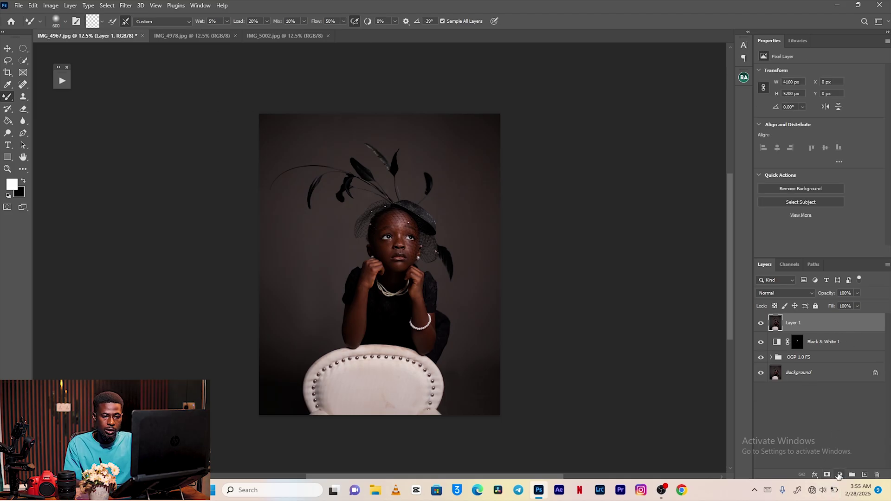
{"action": "left_click", "coordinate": [840, 475]}
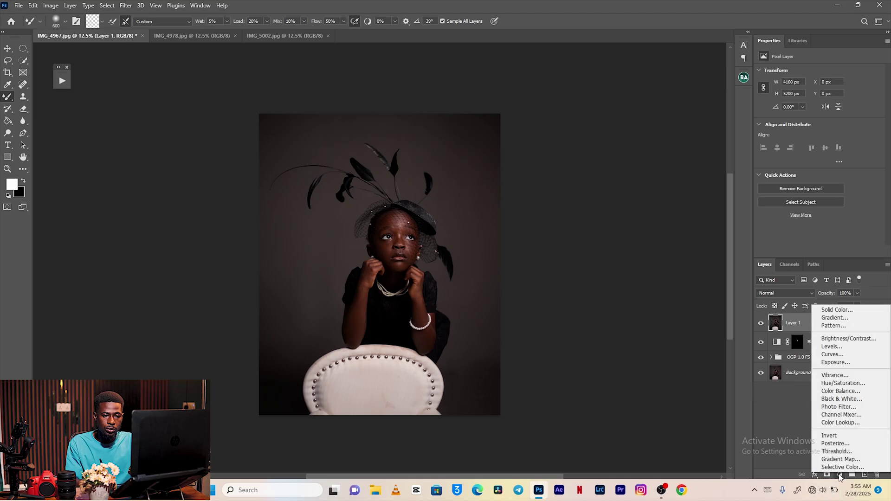
{"action": "left_click", "coordinate": [853, 339]}
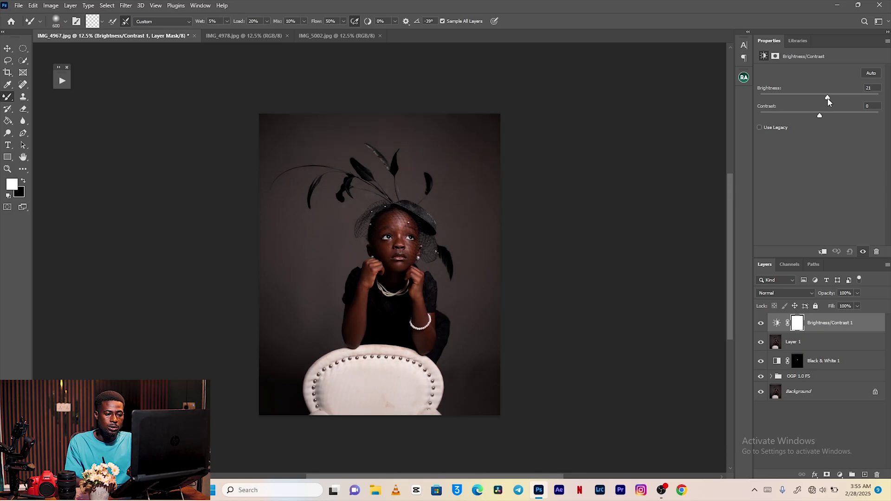
{"action": "left_click", "coordinate": [793, 419]}
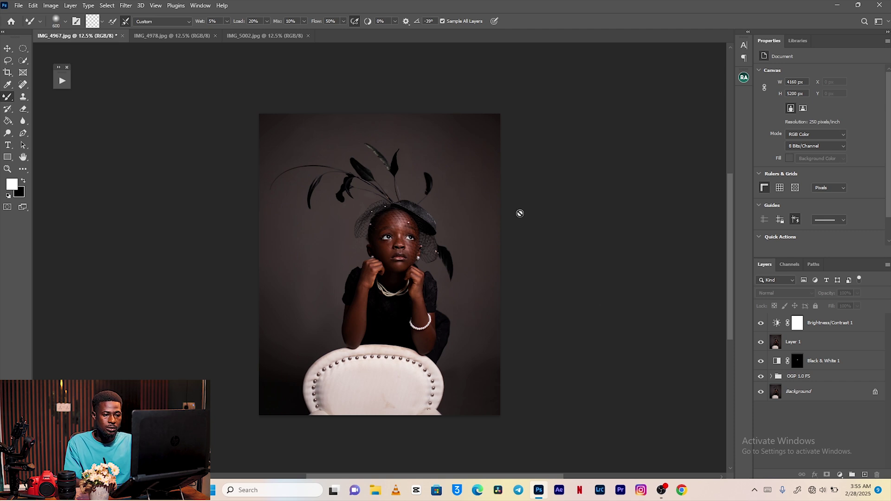
Invert the Brightness/Contrast 1 mask to black and paint brightening onto the face with a 400 brush.
{"action": "left_click", "coordinate": [802, 326]}
{"action": "key", "text": "ctrl+i"}
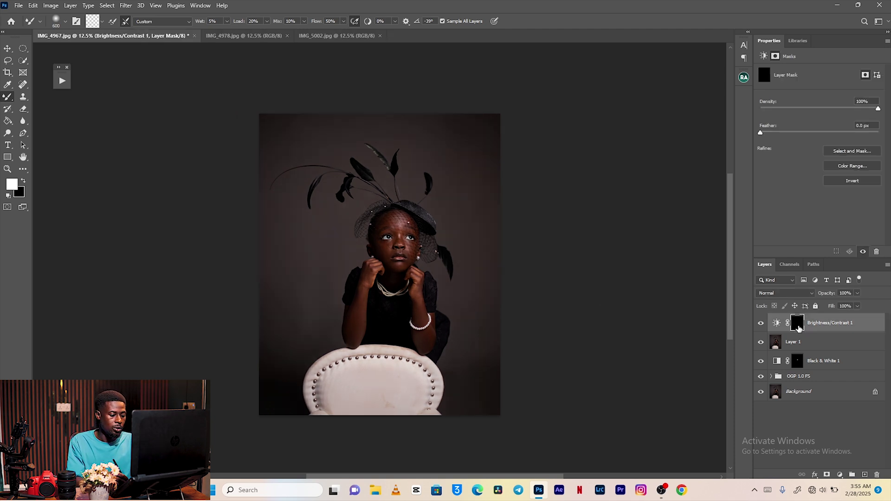
{"action": "key", "text": "shift+b"}
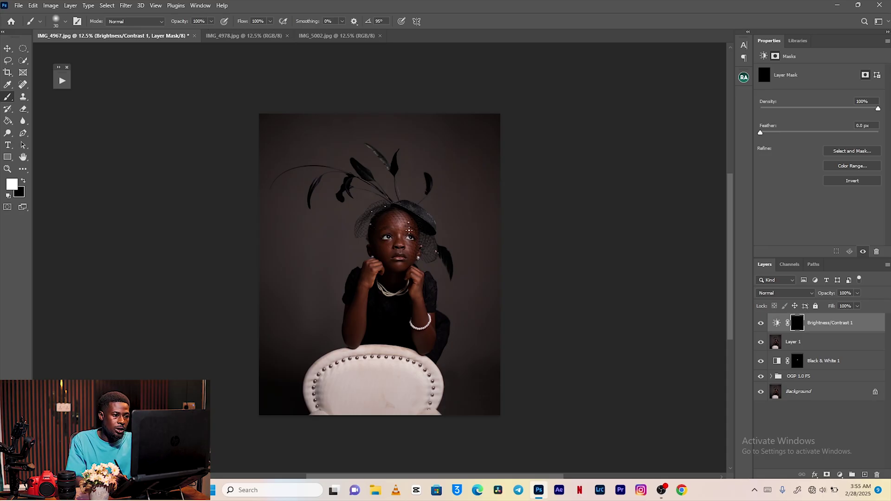
{"action": "key", "text": "bracketright"}
{"action": "key", "text": "bracketright"}
{"action": "key", "text": "bracketright"}
{"action": "key", "text": "bracketright"}
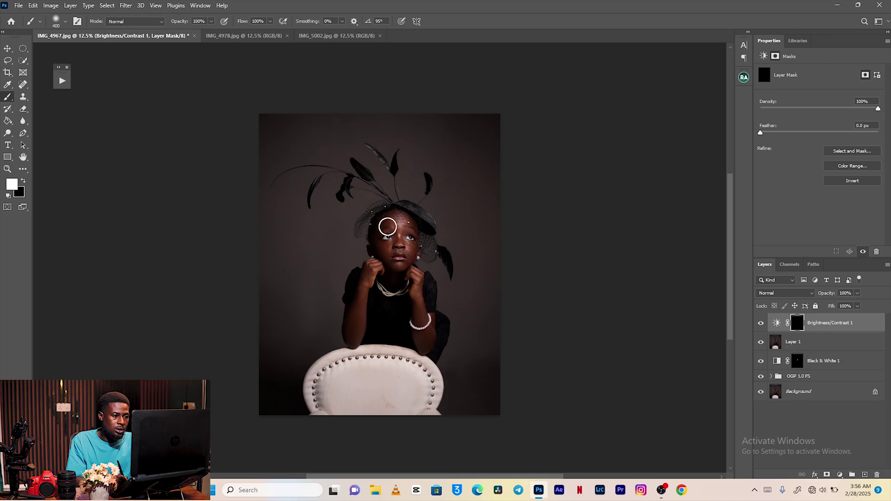
{"action": "left_click_drag", "start_coordinate": [399, 256], "coordinate": [402, 253]}
Paint brightening along the arms and hands with a 200–300 brush.
{"action": "key", "text": "bracketleft"}
{"action": "key", "text": "bracketleft"}
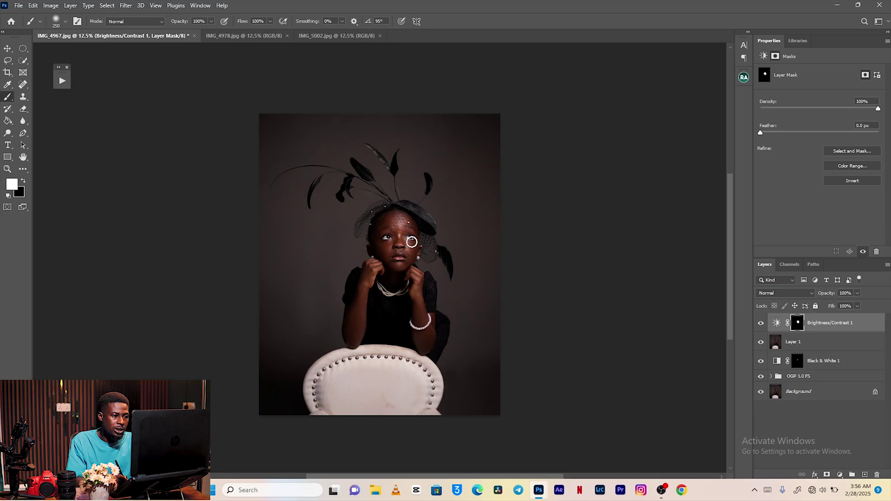
{"action": "key", "text": "bracketleft"}
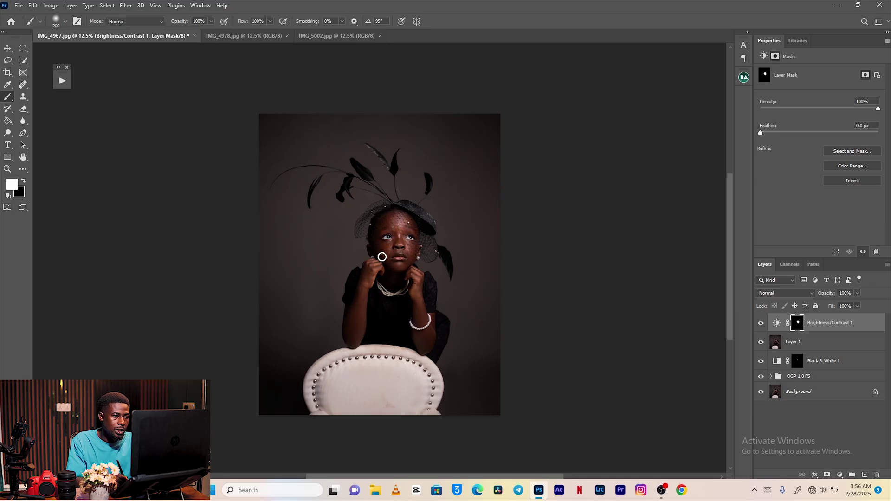
{"action": "key", "text": "bracketright"}
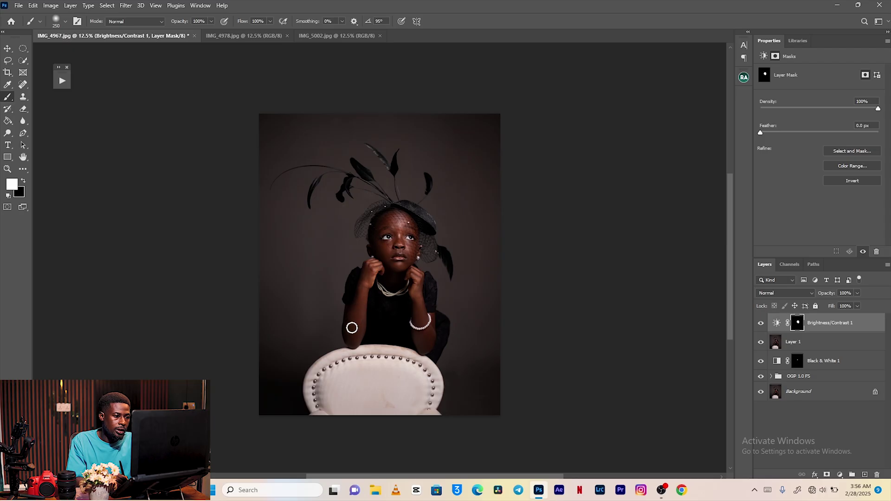
{"action": "mouse_move", "coordinate": [352, 327]}
{"action": "left_mouse_down"}
{"action": "mouse_move", "coordinate": [348, 340]}
{"action": "mouse_move", "coordinate": [364, 279]}
{"action": "mouse_move", "coordinate": [392, 254]}
{"action": "mouse_move", "coordinate": [413, 284]}
{"action": "mouse_move", "coordinate": [404, 252]}
{"action": "mouse_move", "coordinate": [420, 255]}
{"action": "left_mouse_up"}
{"action": "key", "text": "bracketright"}
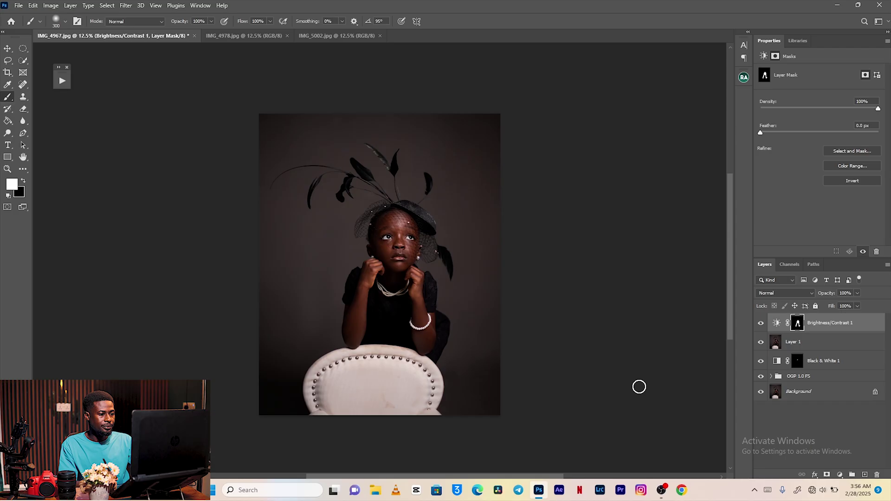
{"action": "key", "text": "ctrl+minus"}
{"action": "key", "text": "ctrl+plus"}
{"action": "key", "text": "ctrl+plus"}
{"action": "key", "text": "ctrl+plus"}
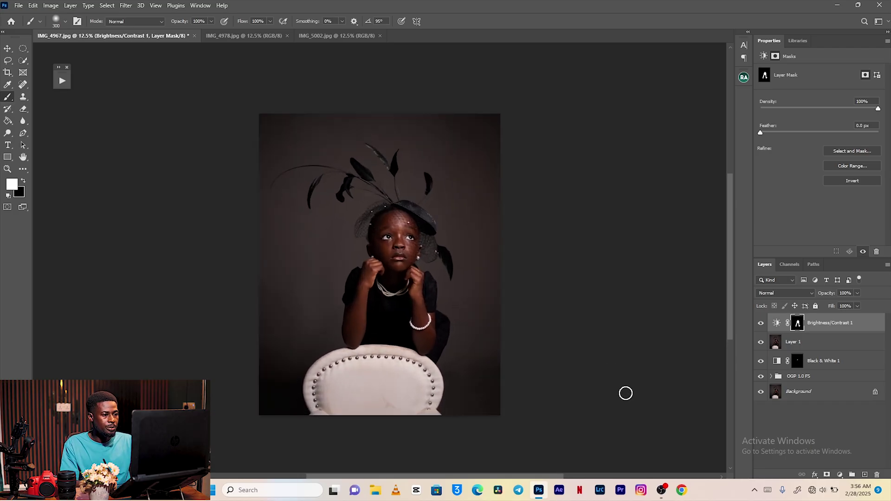
Group Brightness/Contrast 1 through OGP 1.0 FS into Group 1.
{"action": "key", "text": "ctrl+plus"}
{"action": "key", "text": "ctrl+plus"}
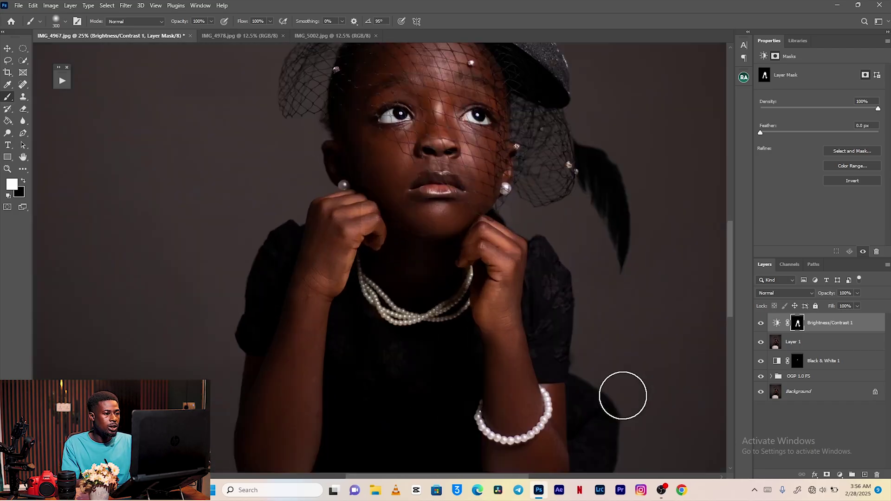
{"action": "key", "text": "ctrl+plus"}
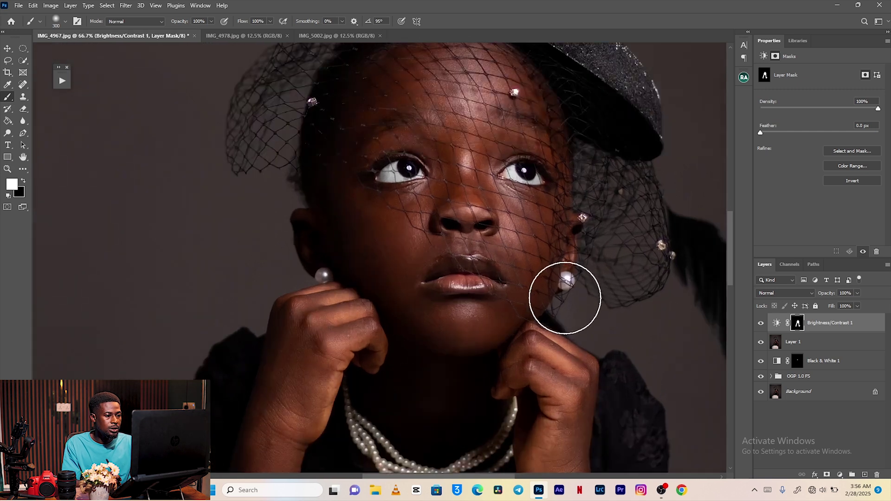
{"action": "scroll", "coordinate": [567, 297], "scroll_direction": "up", "scroll_amount": 3}
{"action": "scroll", "coordinate": [567, 302], "scroll_direction": "down", "scroll_amount": 5}
{"action": "scroll", "coordinate": [567, 305], "scroll_direction": "down", "scroll_amount": 2}
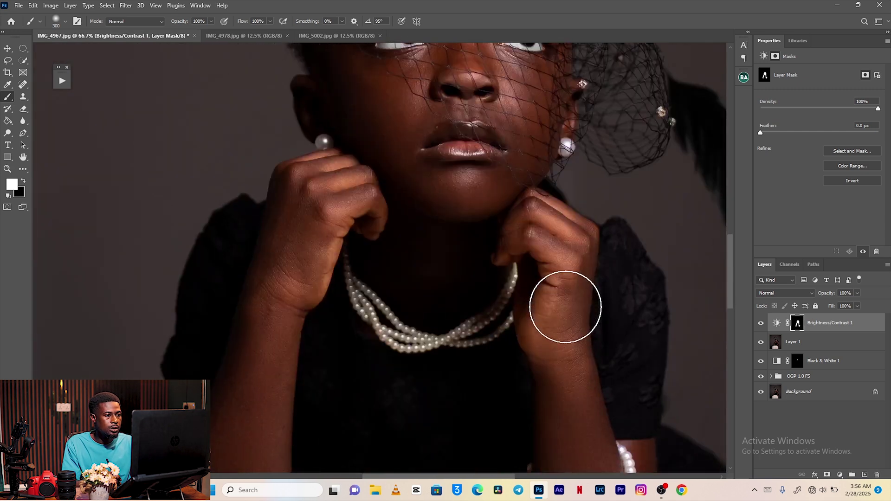
{"action": "key", "text": "ctrl+minus"}
{"action": "key", "text": "ctrl+minus"}
{"action": "key", "text": "ctrl+minus"}
{"action": "scroll", "coordinate": [569, 308], "scroll_direction": "up", "scroll_amount": 3}
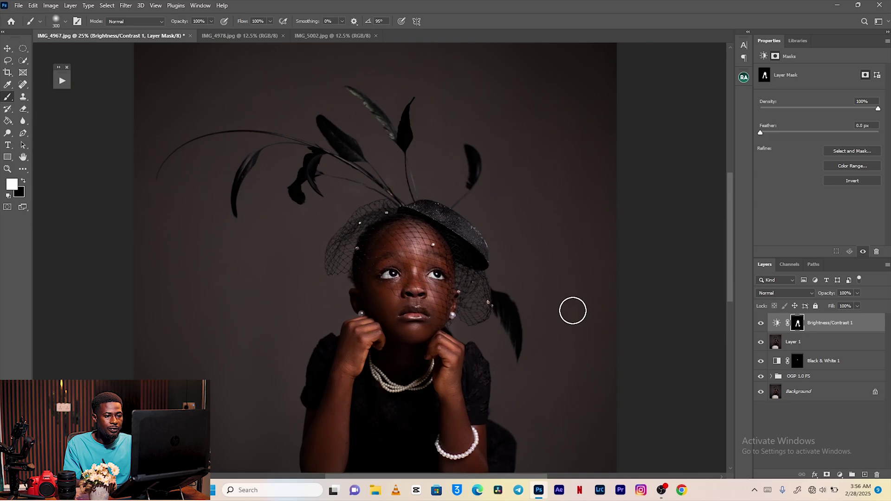
{"action": "key", "text": "ctrl+plus"}
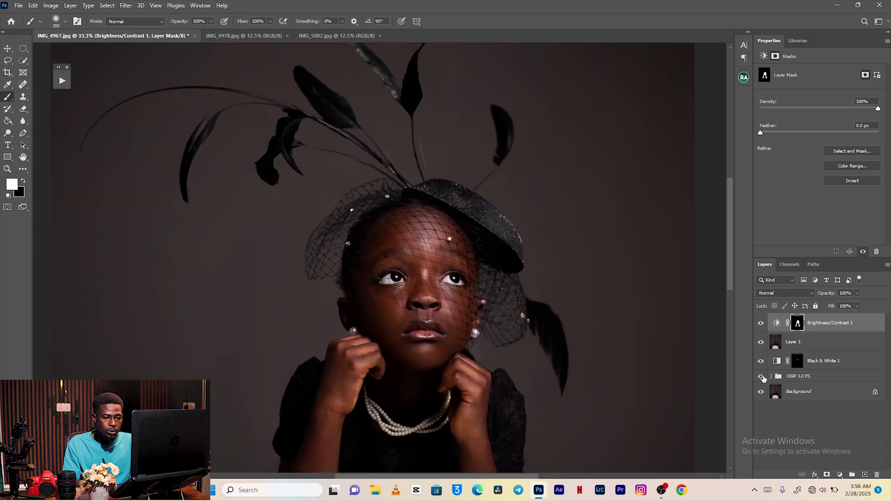
{"action": "left_click", "coordinate": [812, 377], "text": "shift"}
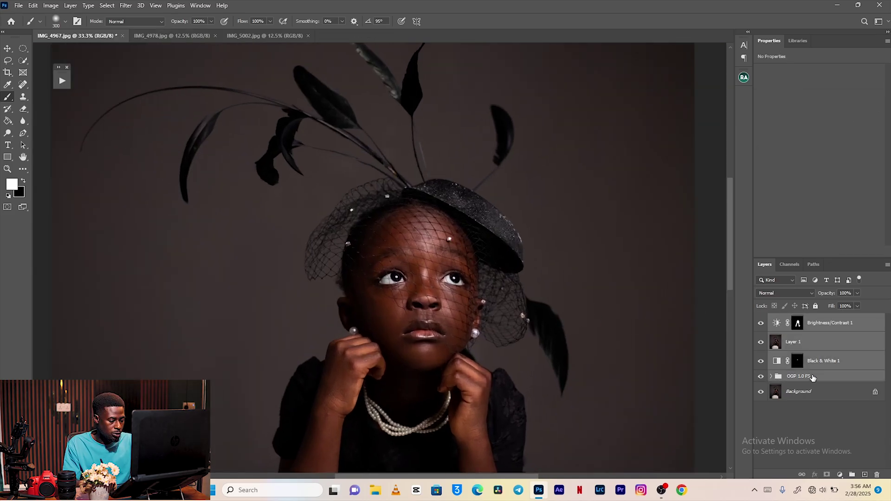
{"action": "key", "text": "ctrl+g"}
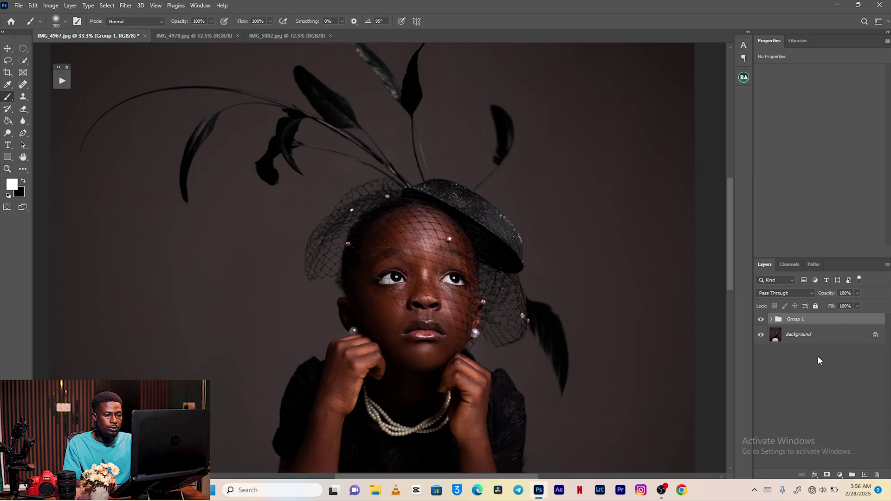
Toggle Group 1's visibility to compare the before and after on the face.
{"action": "left_click", "coordinate": [760, 320]}
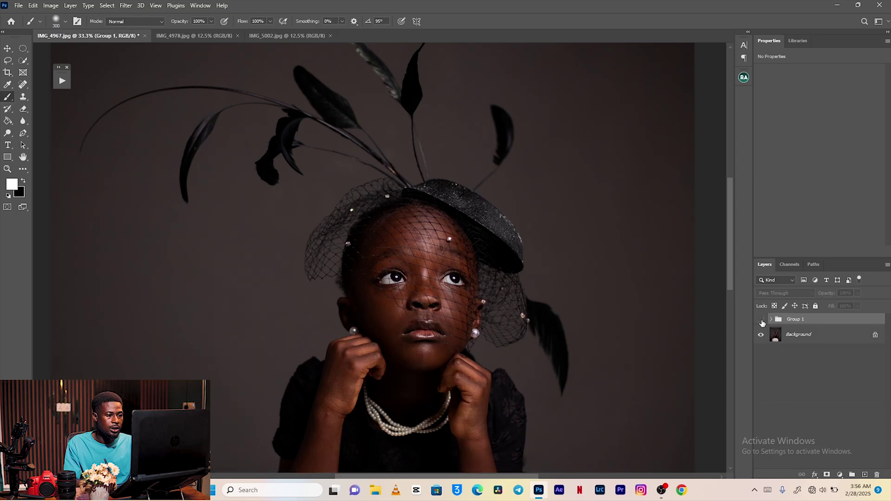
{"action": "left_click", "coordinate": [761, 320]}
{"action": "key", "text": "ctrl+plus"}
{"action": "key", "text": "ctrl+plus"}
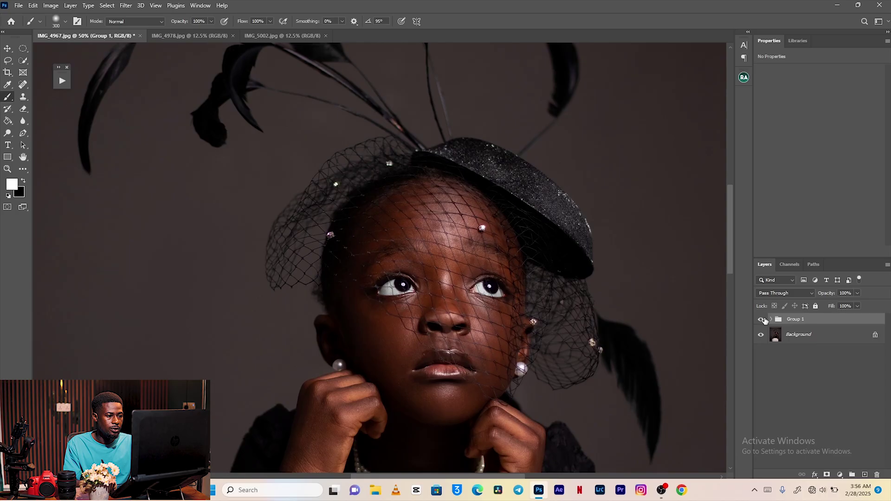
{"action": "left_click", "coordinate": [762, 321]}
{"action": "left_click", "coordinate": [762, 320]}
{"action": "left_click", "coordinate": [762, 322]}
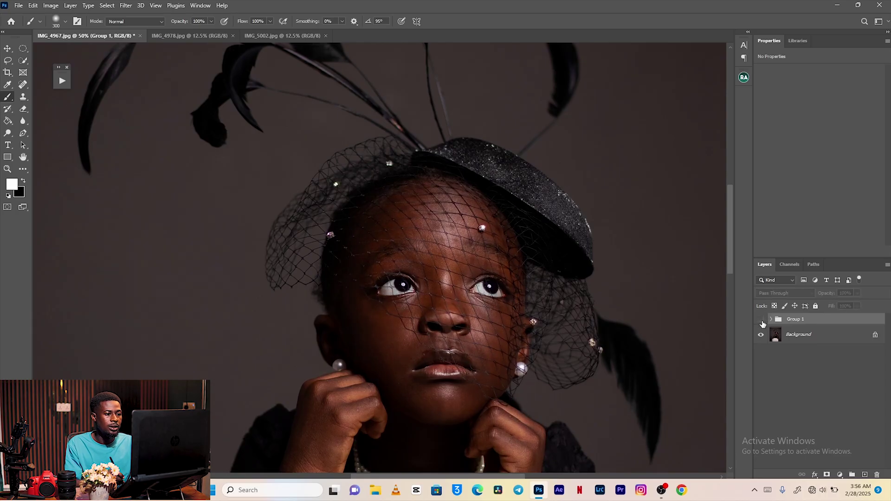